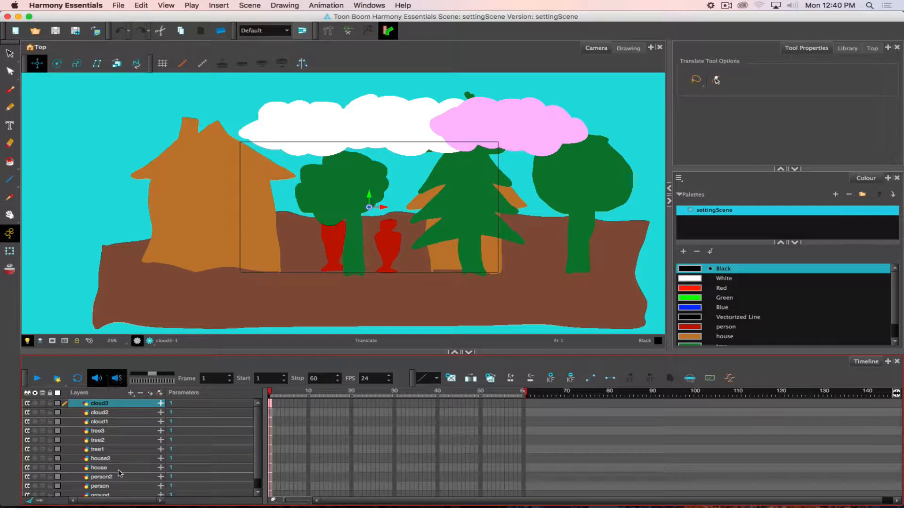
Enlarge the Timeline panel until every scene layer fits, and hide the tree3 layer.
scroll(118, 471, down, 1)
scroll(96, 445, up, 1)
drag(258, 351, 263, 326)
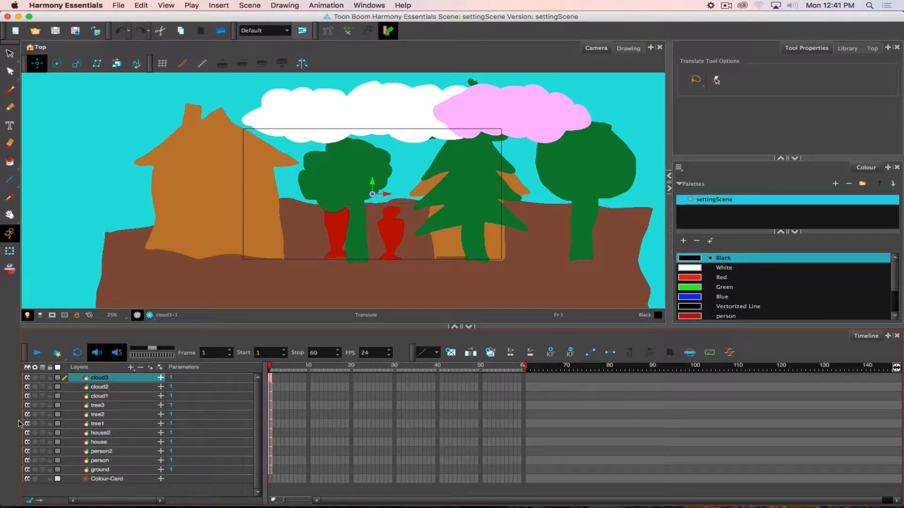
click(27, 405)
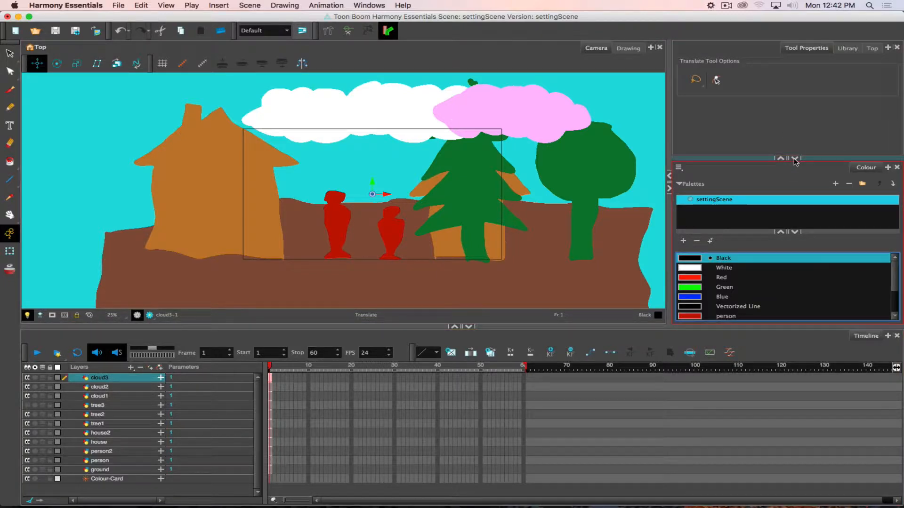
Show the Top view beside the Camera view, extend it to full height and look up Top in the list of available views.
click(871, 49)
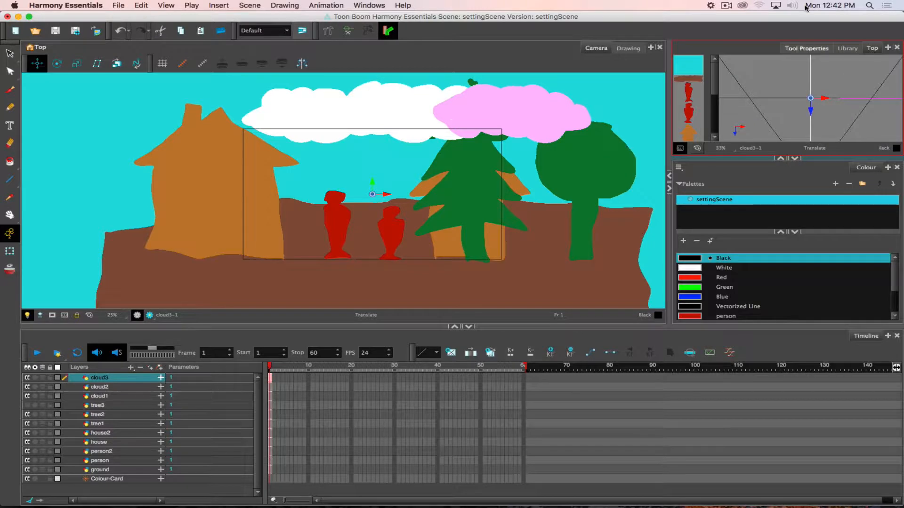
click(794, 159)
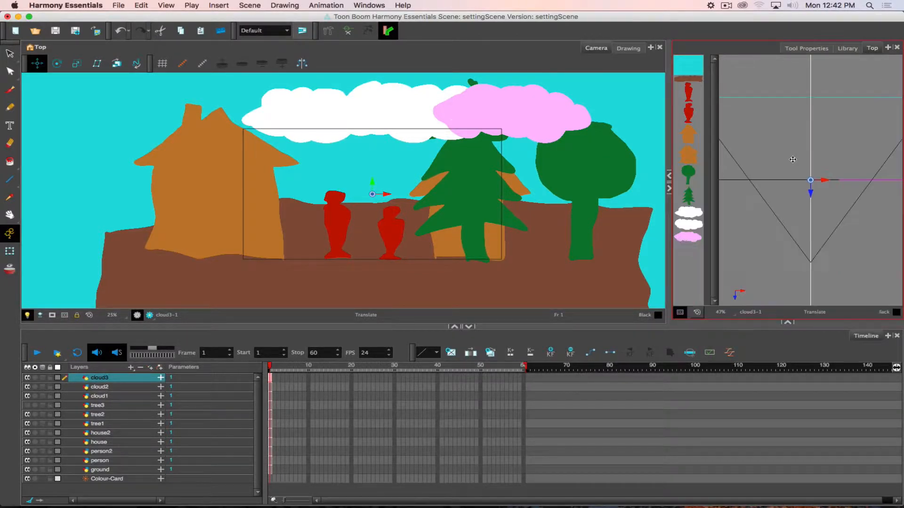
click(888, 49)
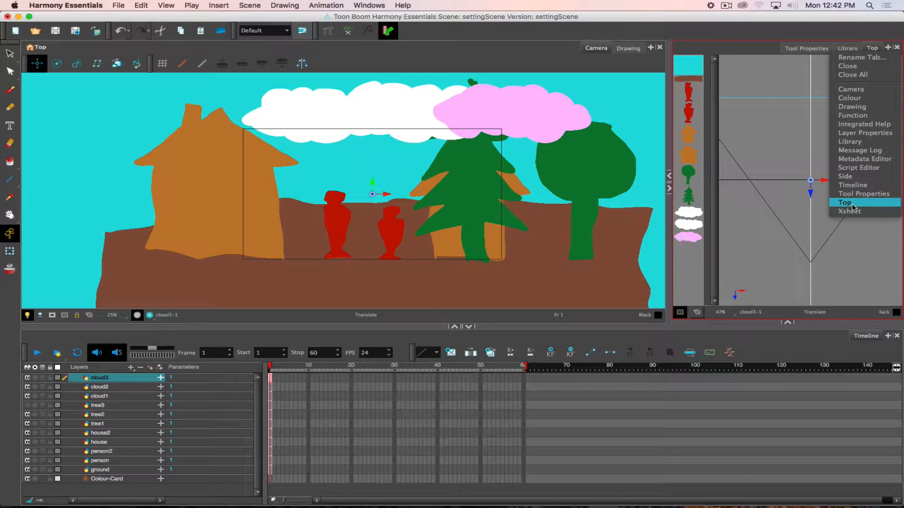
click(775, 237)
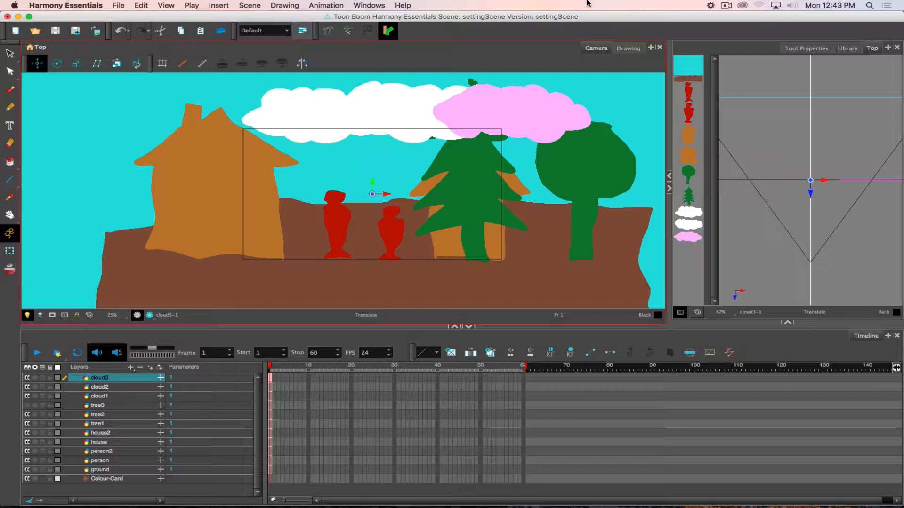
key(super+shift+2)
click(725, 5)
click(726, 5)
click(726, 6)
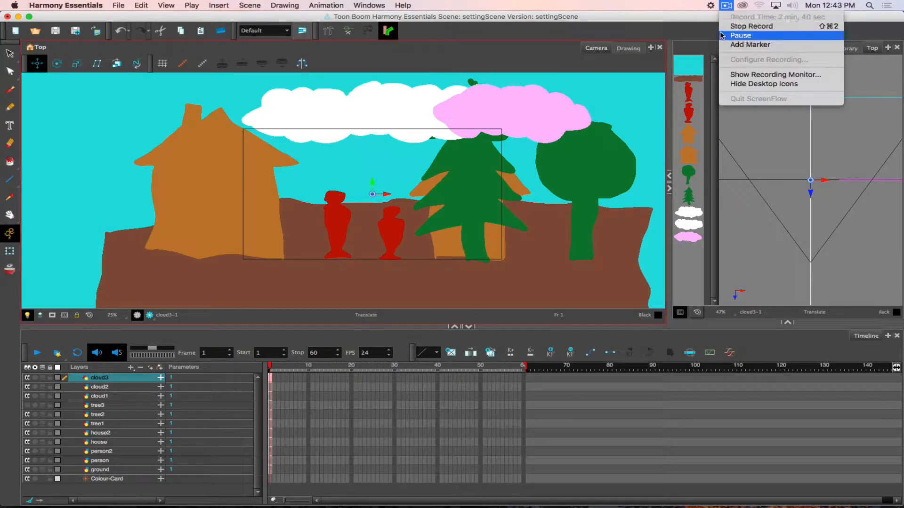
click(722, 35)
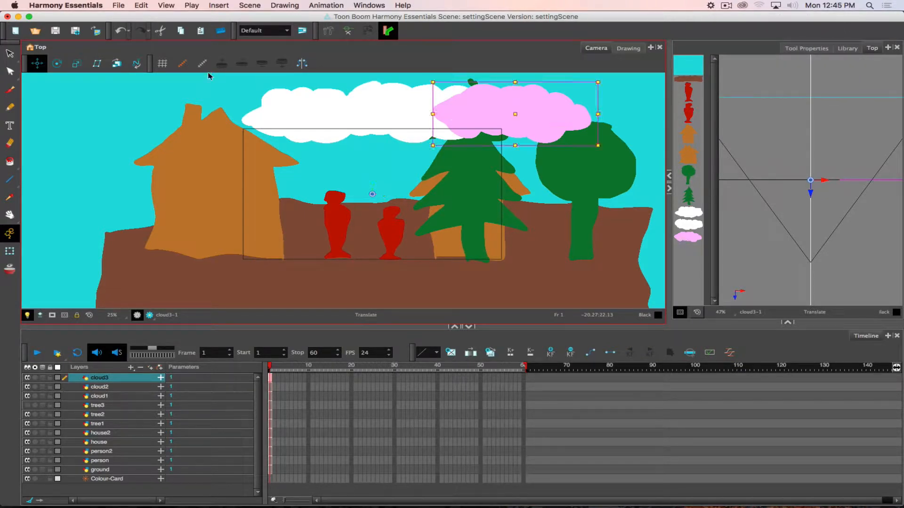
Add a Top view to the panel group holding Tool Properties and Library, and view the list of views for the Camera panel.
click(868, 48)
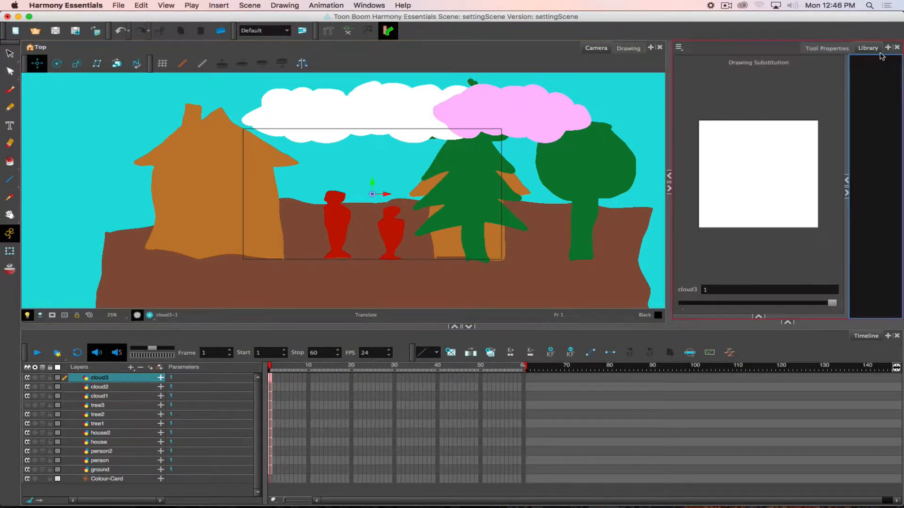
right_click(882, 55)
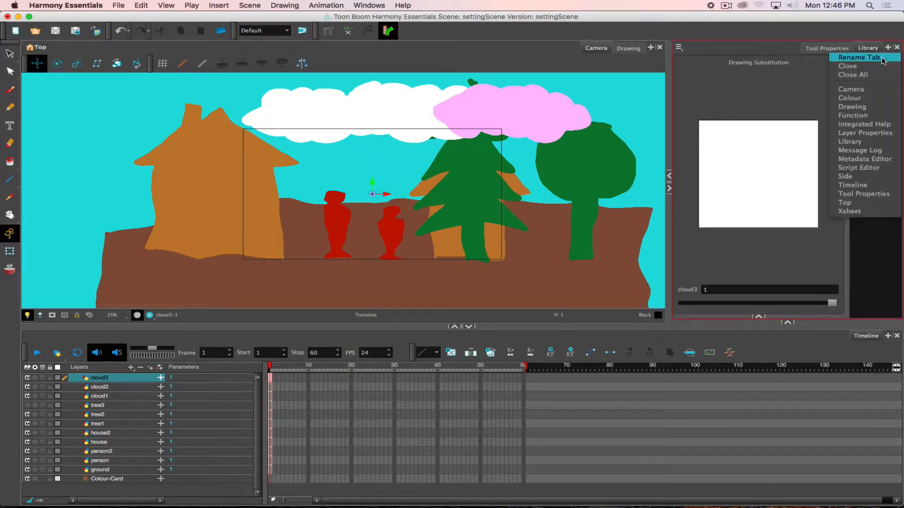
click(864, 205)
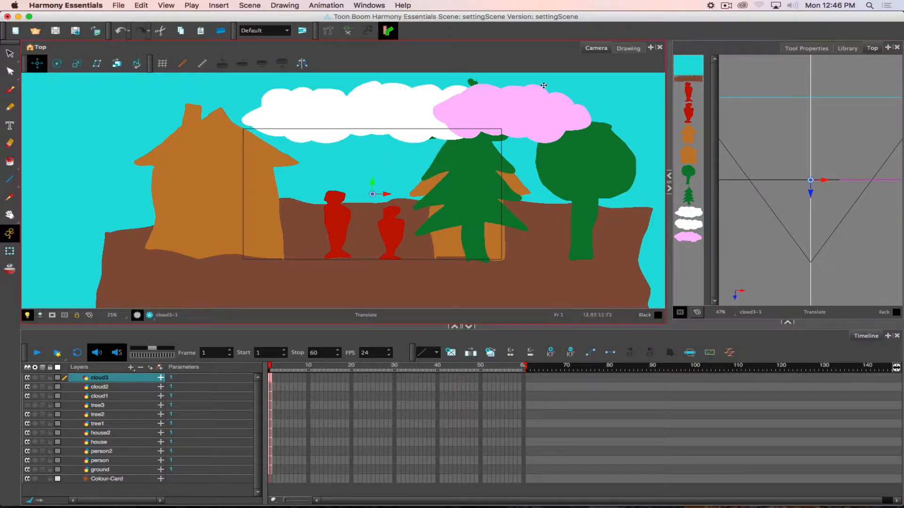
click(651, 48)
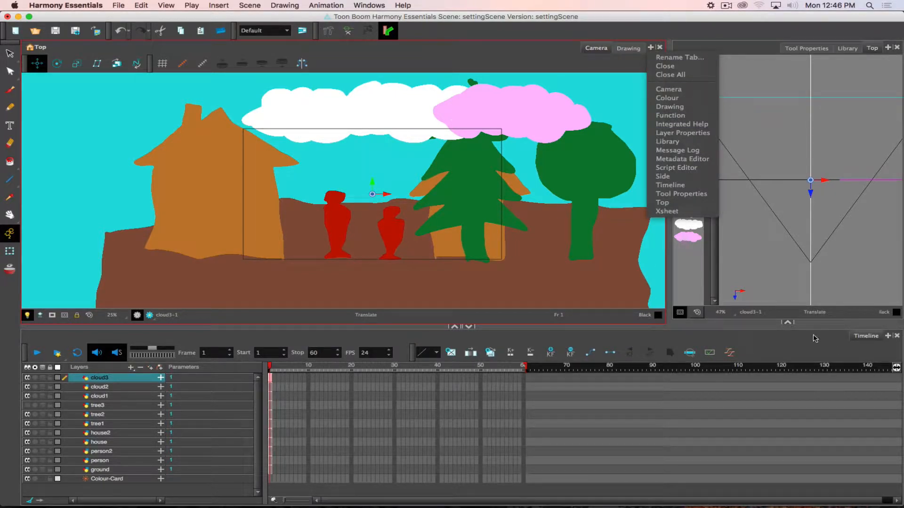
click(803, 347)
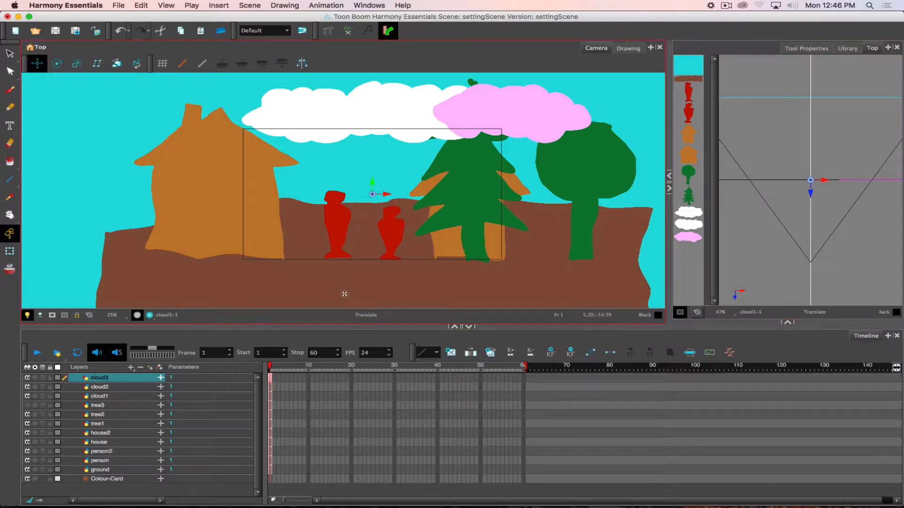
Show the tree3 layer again and move it back in depth behind the ground in the Top view.
click(105, 469)
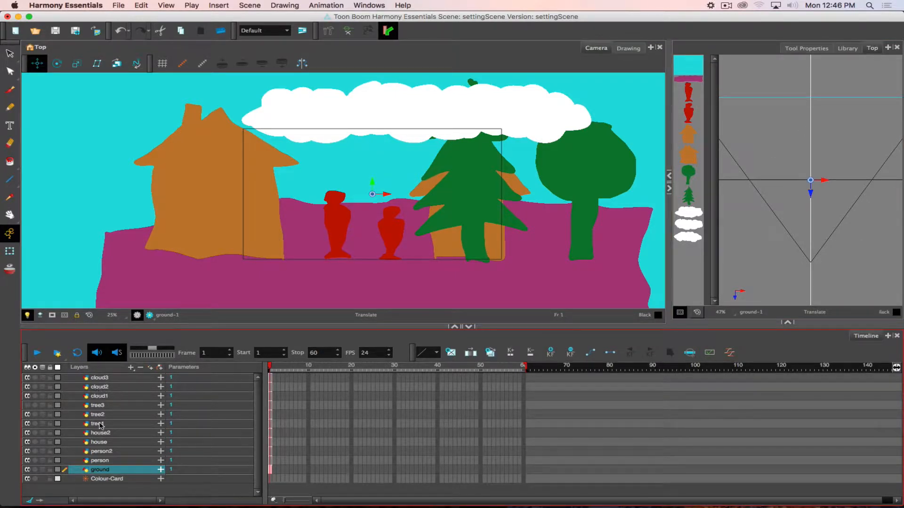
click(104, 407)
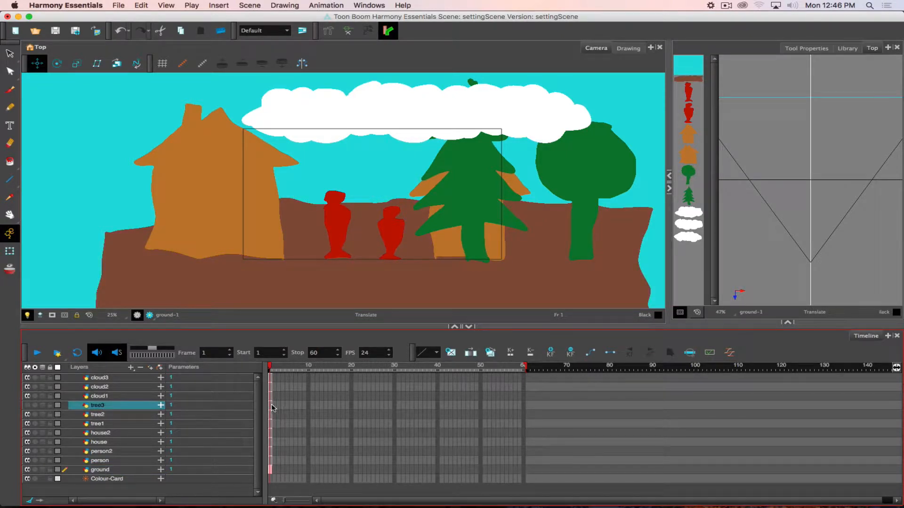
click(271, 406)
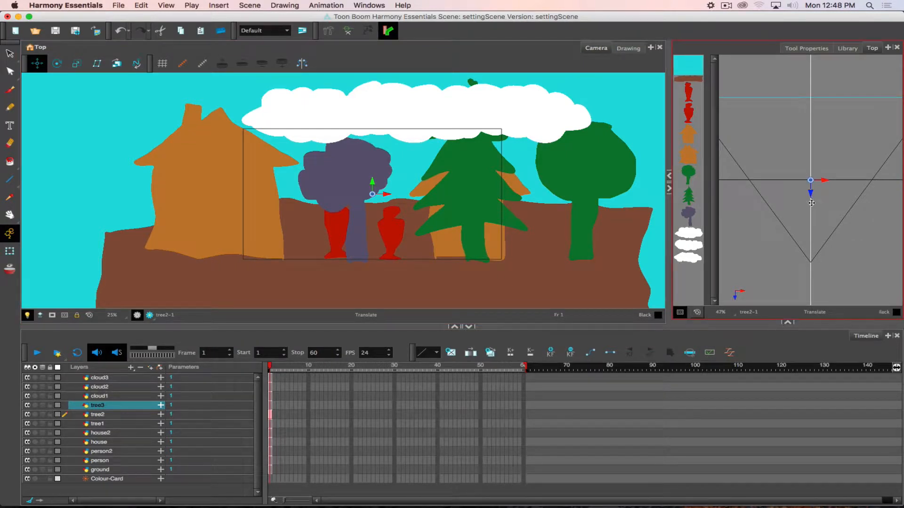
drag(813, 211, 811, 192)
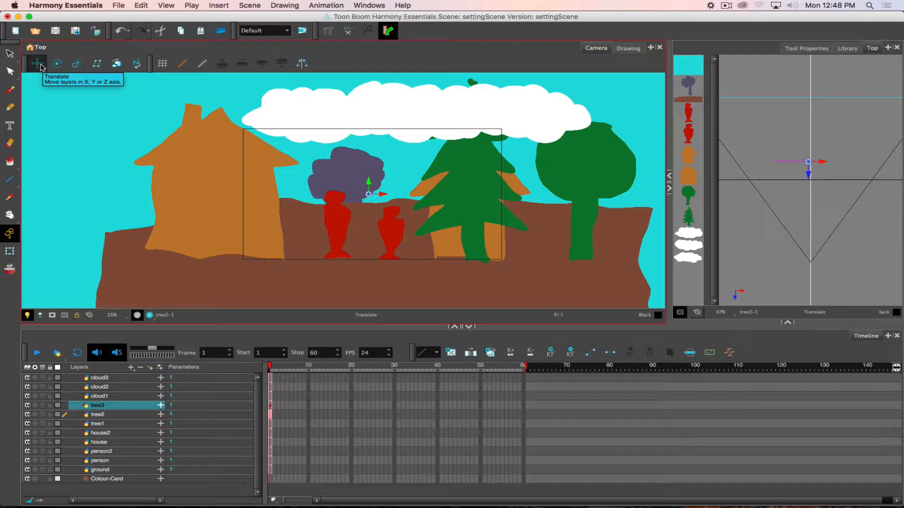
Activate the Translate tool and check that the Advanced Animation toolbar is enabled for the Camera view.
click(40, 66)
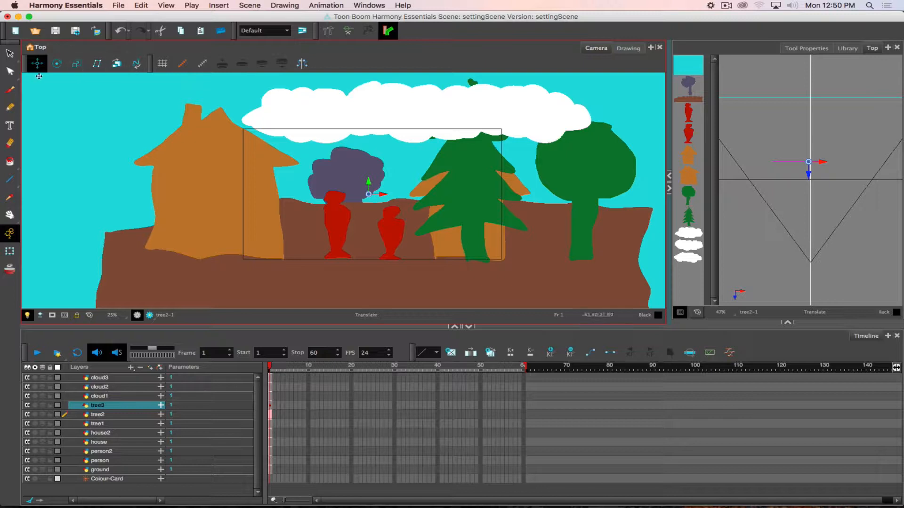
right_click(433, 62)
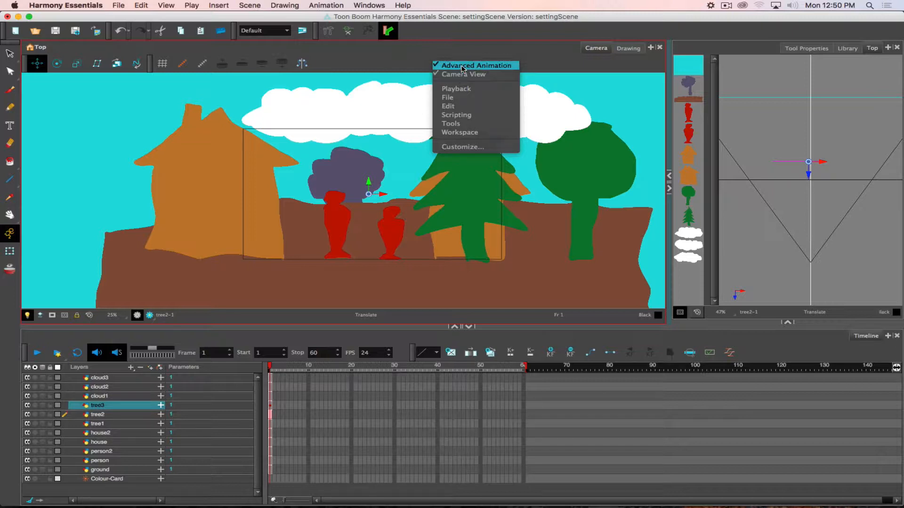
click(385, 58)
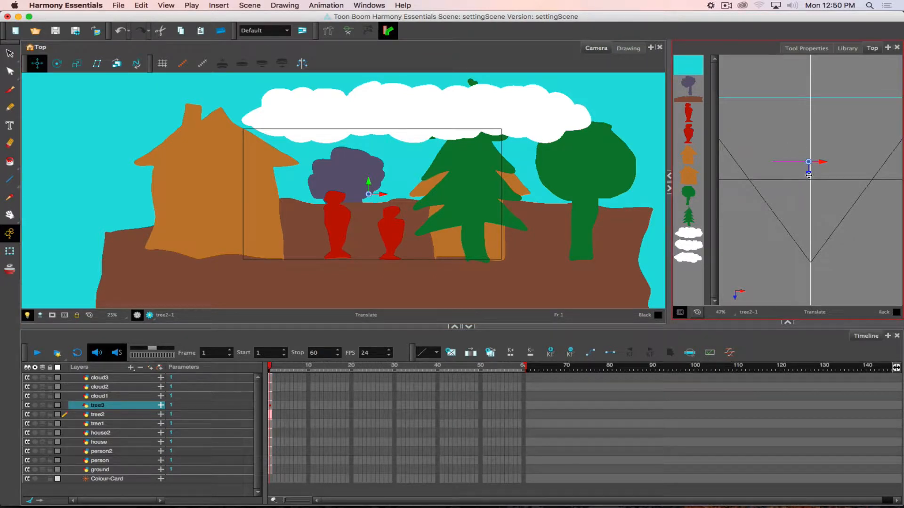
Try to push the ground layer back near the sky with Translate in the Top view, and undo the move.
click(689, 100)
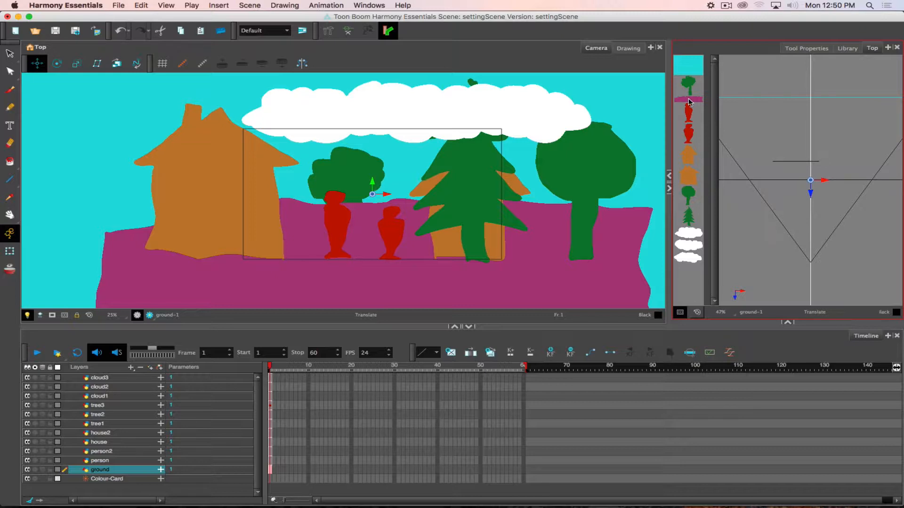
drag(773, 174, 785, 92)
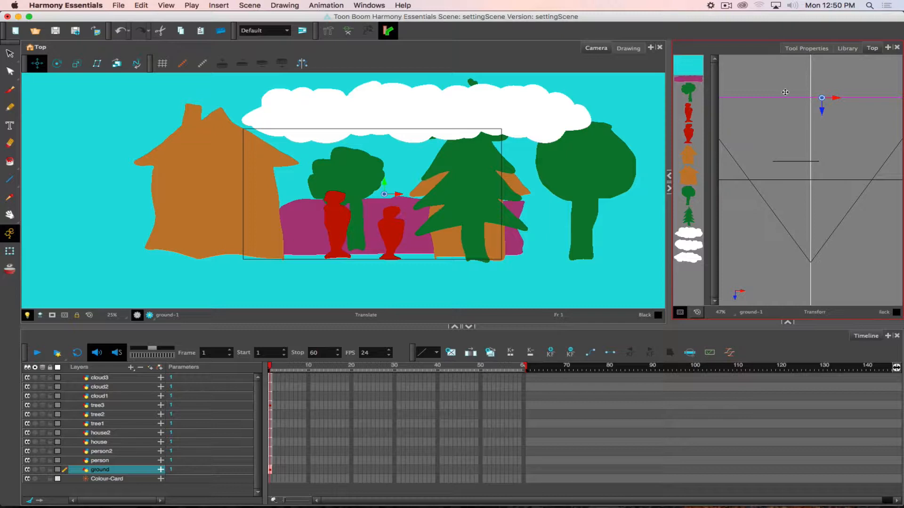
key(super+z)
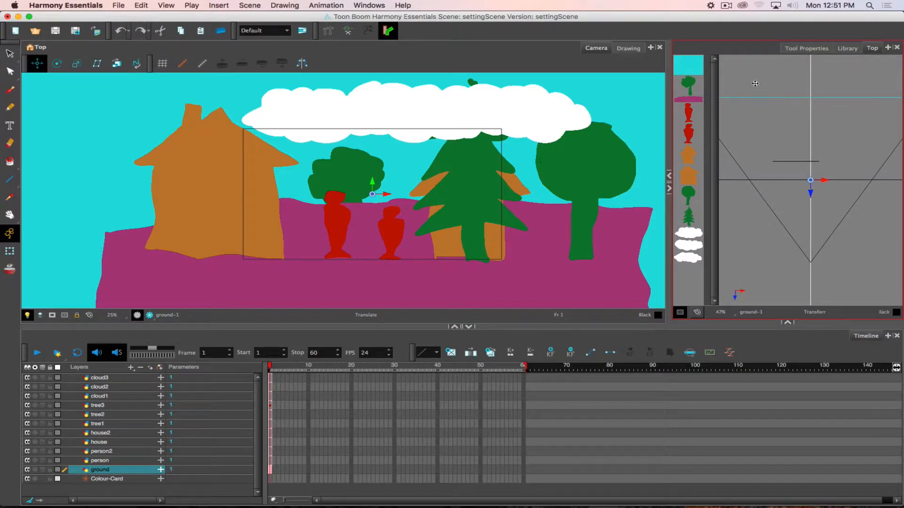
Push the ground layer back behind tree3 to just in front of the sky with the Maintain Size tool.
click(116, 64)
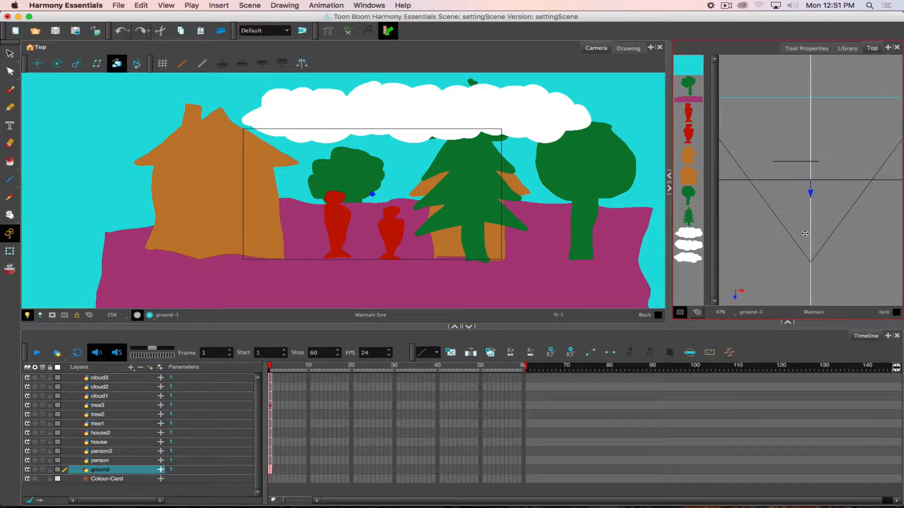
drag(805, 233, 797, 155)
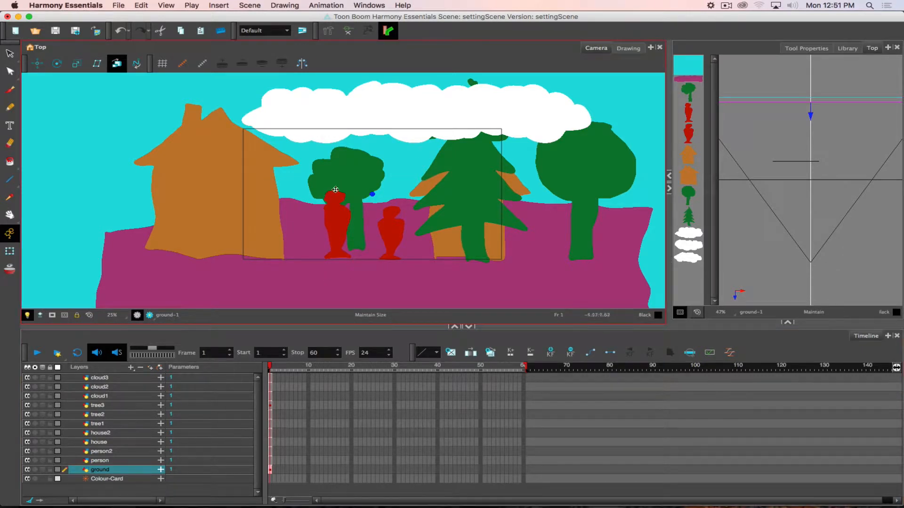
Move tree3 farther back in depth to just in front of the ground with the Translate tool in the Top view.
click(101, 405)
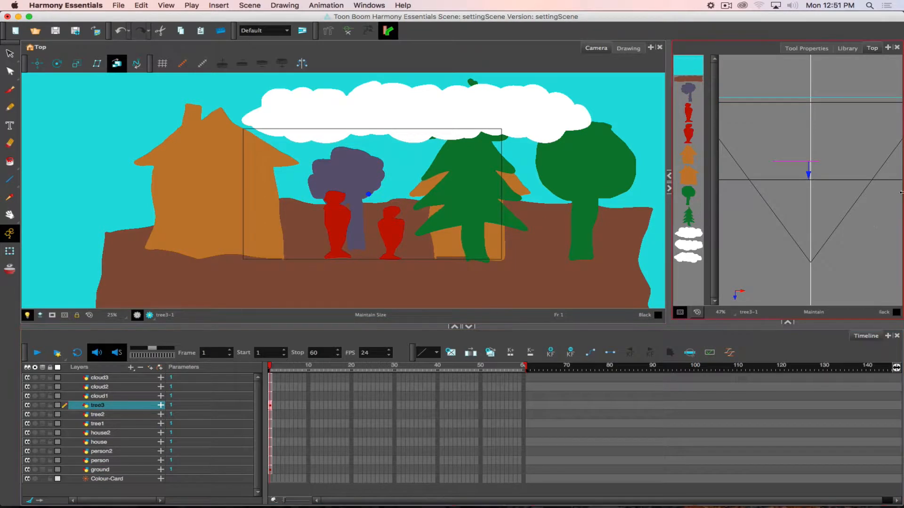
drag(793, 198, 795, 158)
key(super+z)
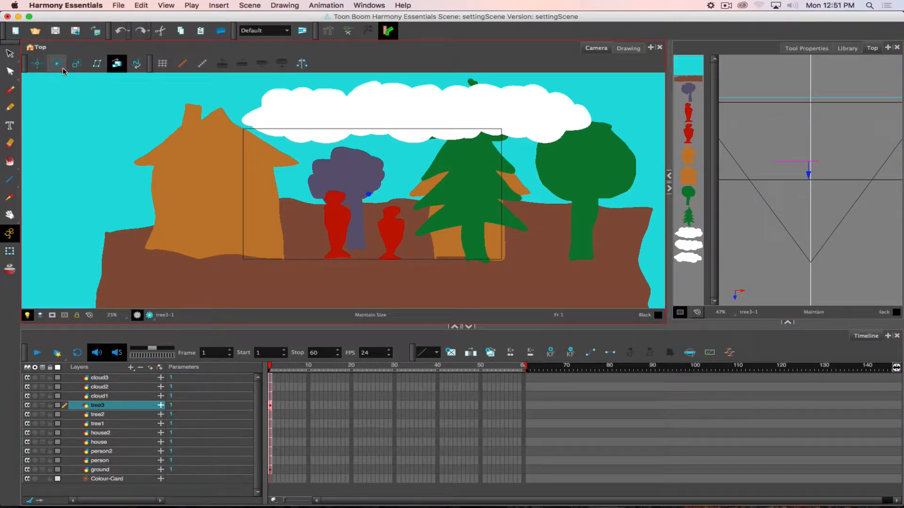
click(38, 65)
drag(786, 200, 782, 148)
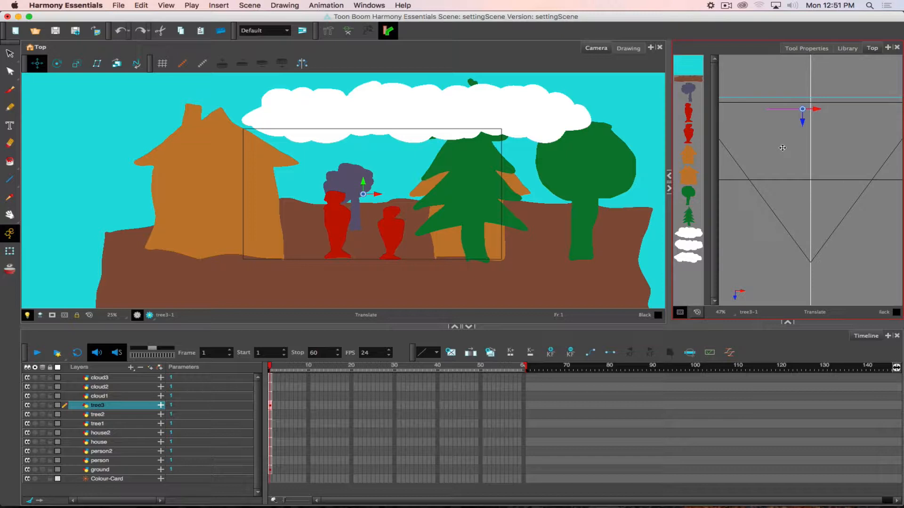
Move tree1 back beside tree3 at the same depth, and move tree2 back between those trees and the two people.
click(785, 196)
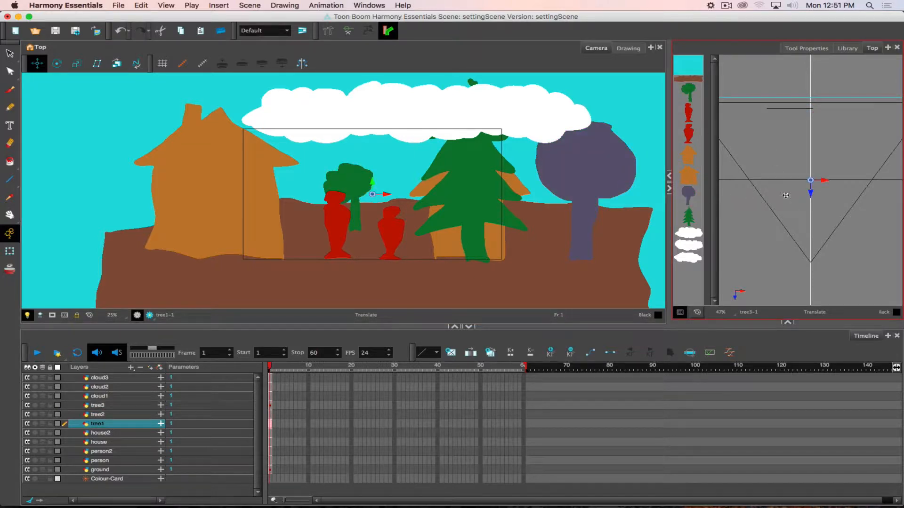
drag(809, 217, 736, 147)
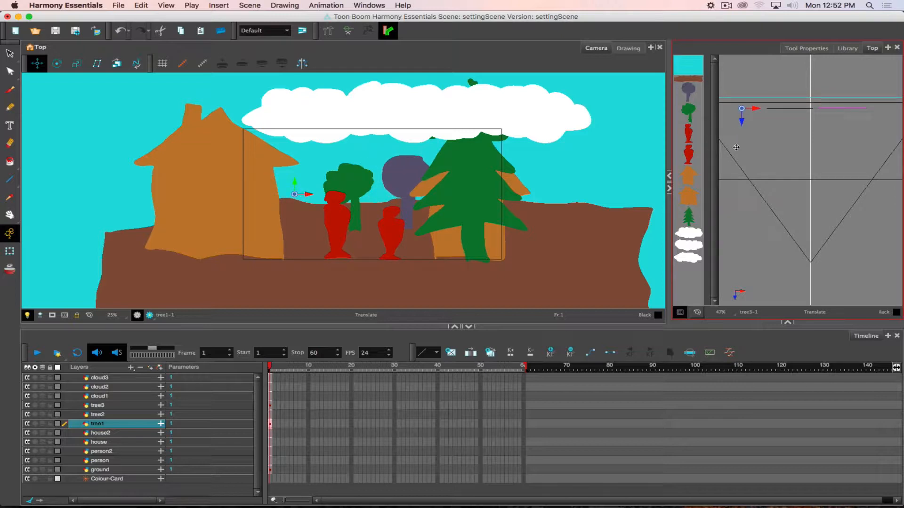
click(687, 217)
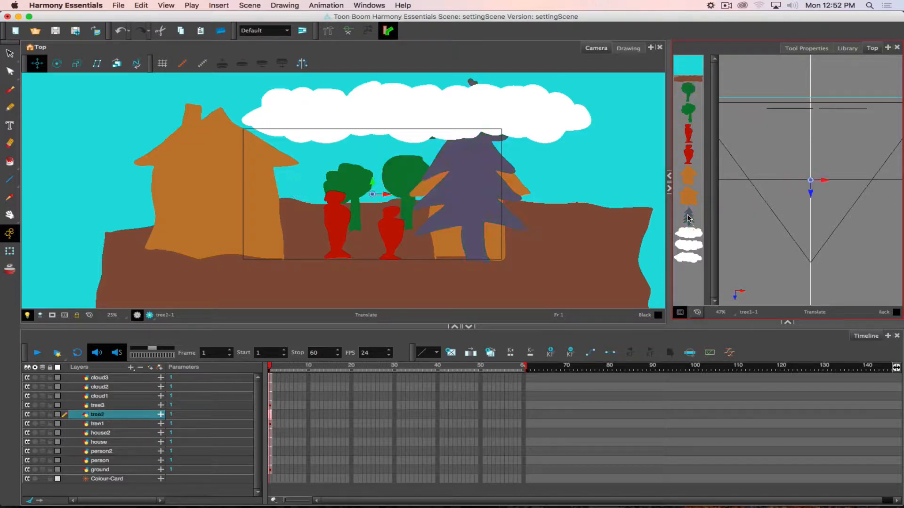
drag(806, 222, 821, 174)
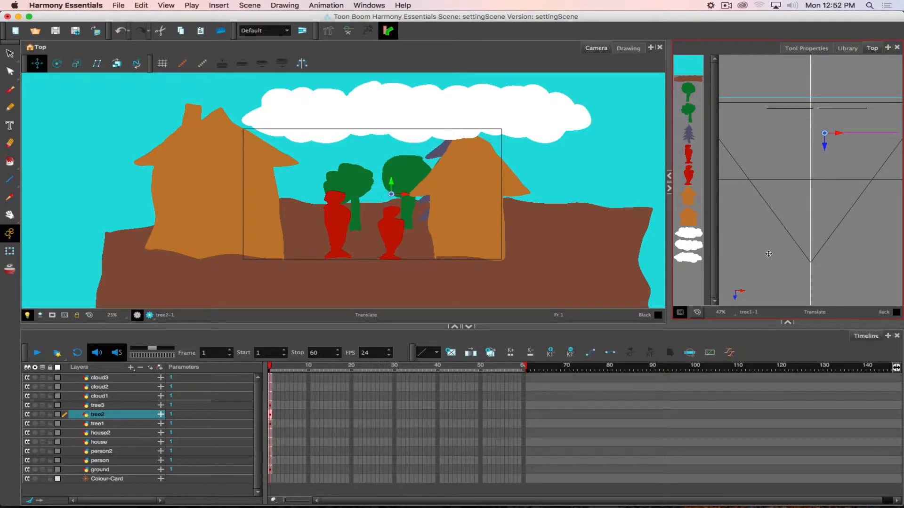
Move the house layer back in depth to just behind tree2 in the Top view.
click(693, 199)
drag(800, 209, 804, 160)
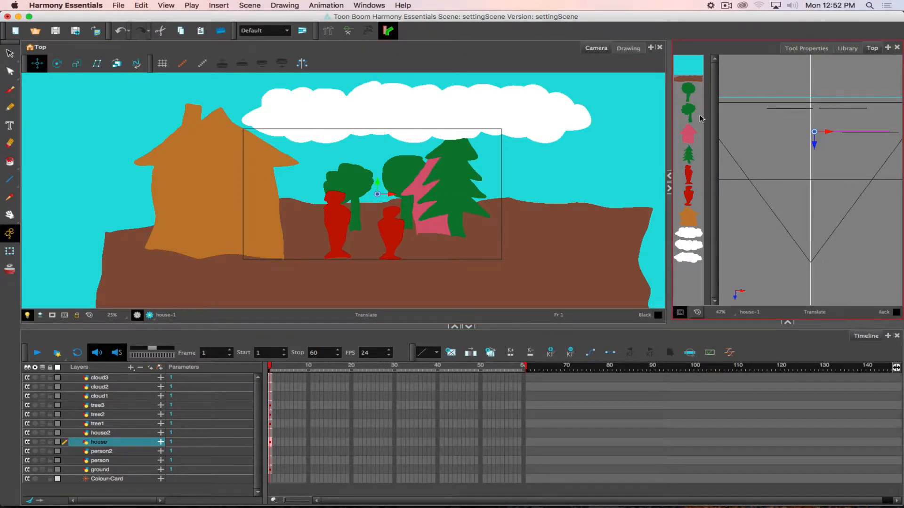
Bring tree2 slightly forward of the house in depth and reposition it over the house's right side in the Camera view.
click(691, 154)
mouse_move(832, 172)
mouse_down()
mouse_move(834, 187)
mouse_move(821, 187)
mouse_move(885, 185)
mouse_move(804, 186)
mouse_move(837, 187)
mouse_move(829, 168)
mouse_move(828, 176)
mouse_up()
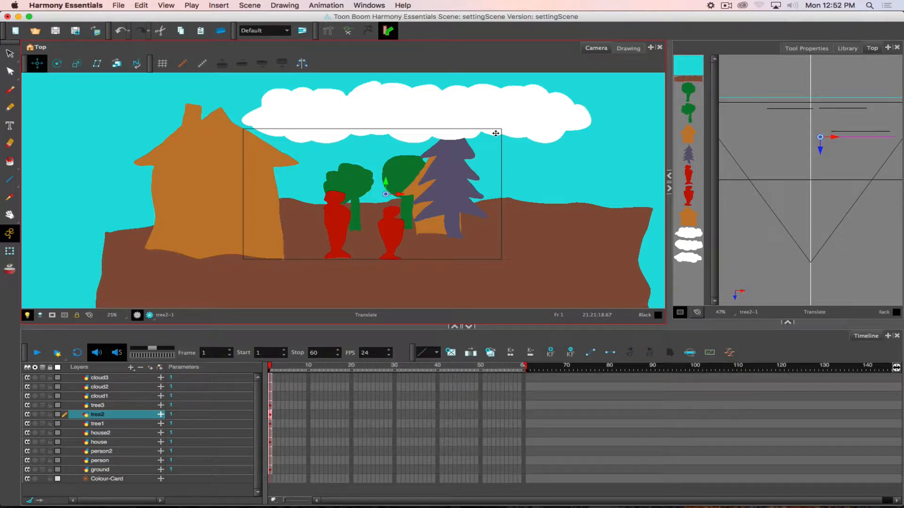
drag(494, 183, 344, 189)
drag(345, 190, 508, 188)
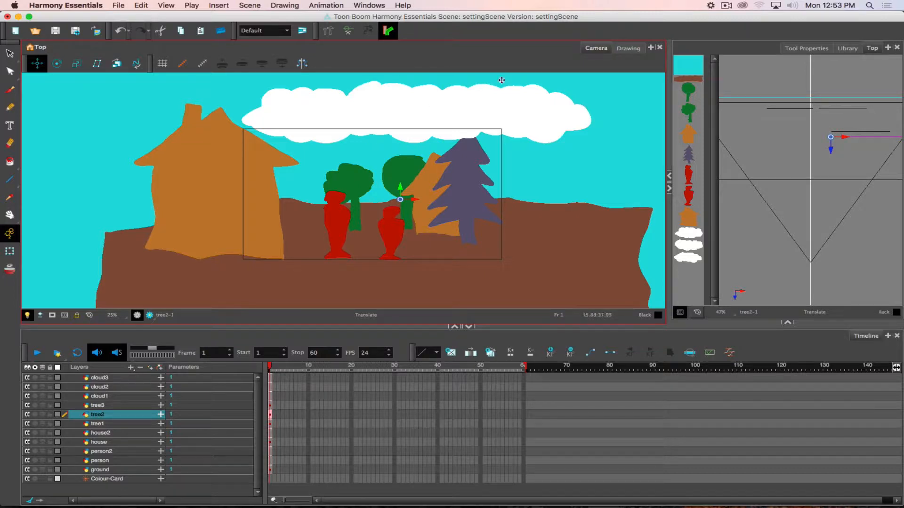
Add a Side view and use it to raise the person layer and bring it slightly forward in depth.
click(652, 48)
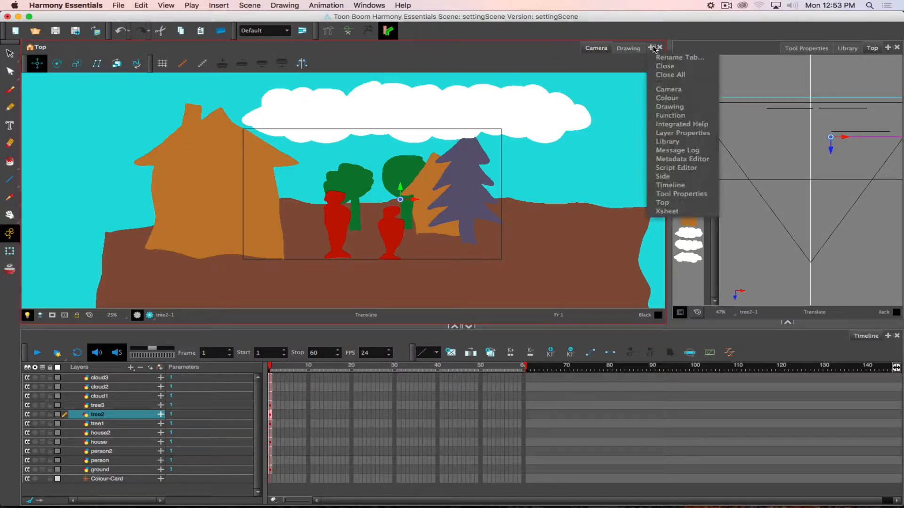
click(683, 177)
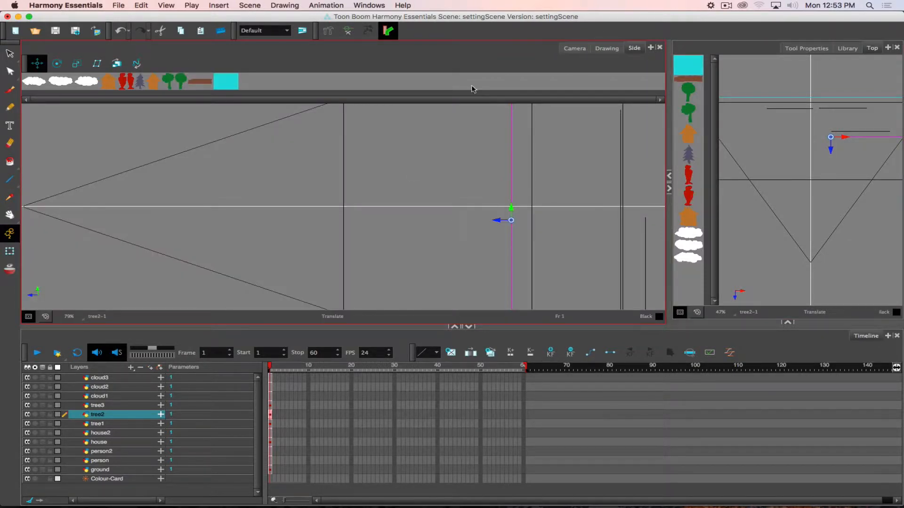
click(697, 206)
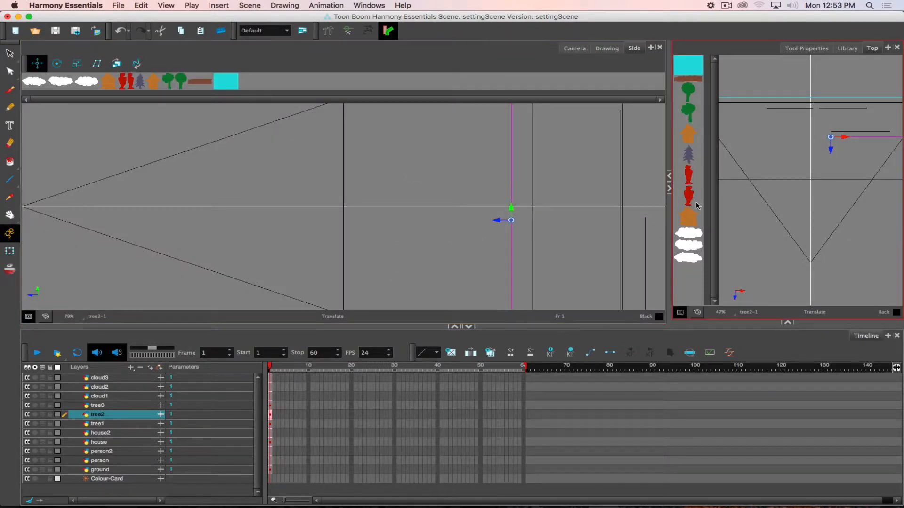
click(689, 176)
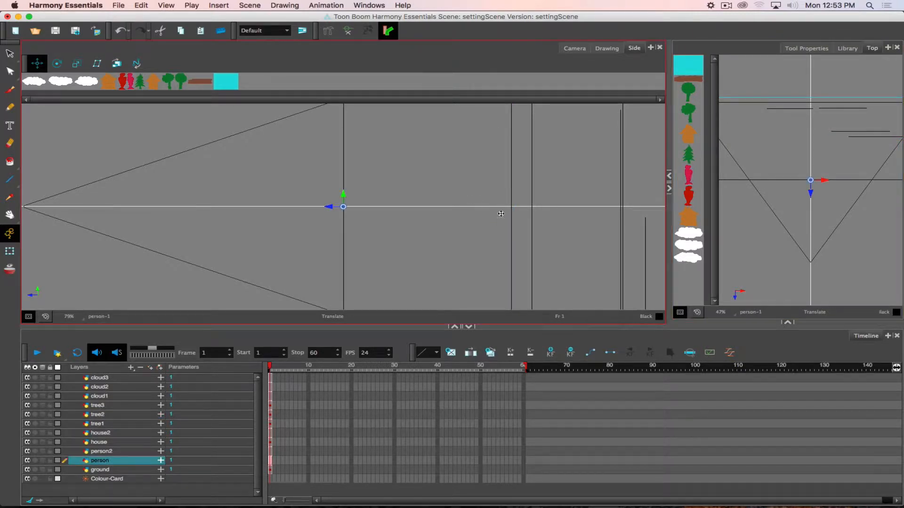
drag(422, 238, 404, 187)
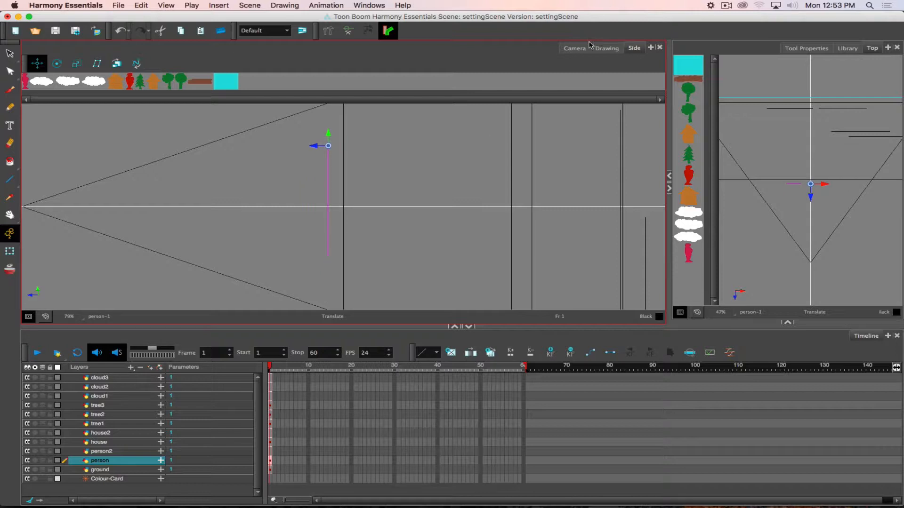
Lower the person layer in the Camera view and shift it right to stand beside person2.
click(572, 48)
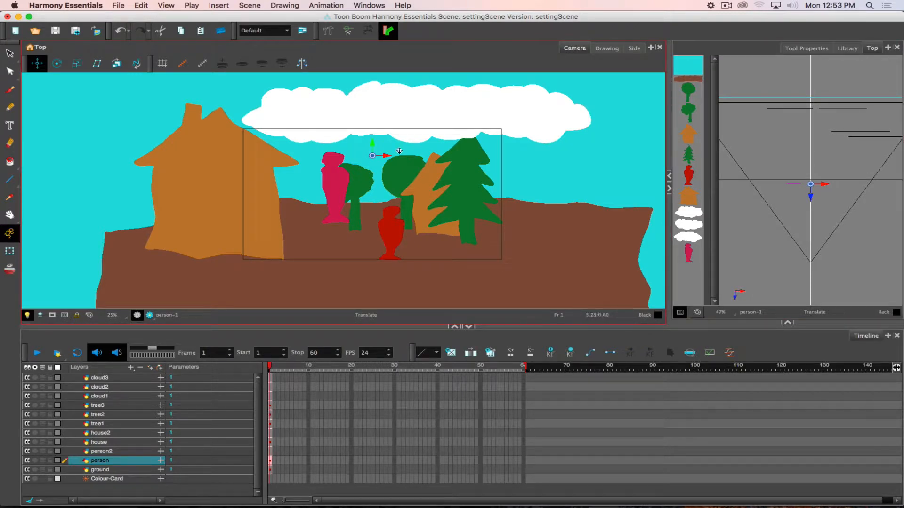
drag(373, 145, 395, 169)
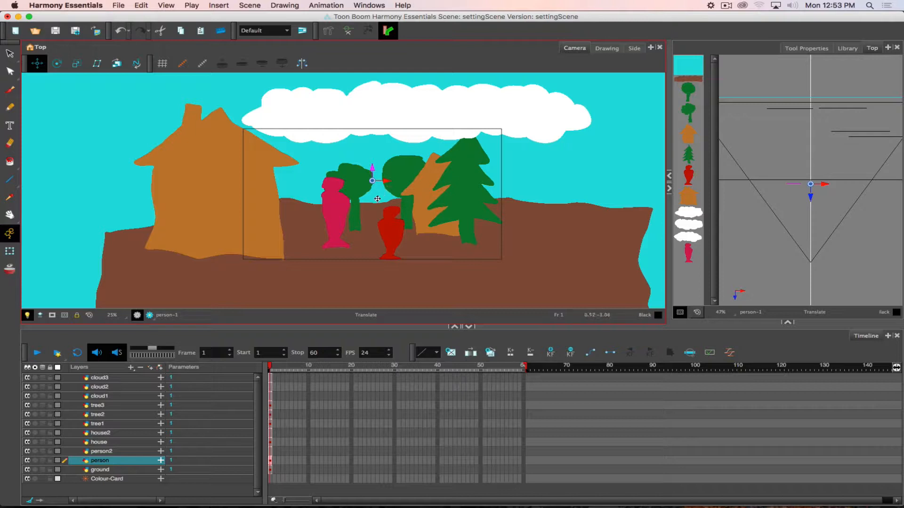
drag(377, 199, 400, 211)
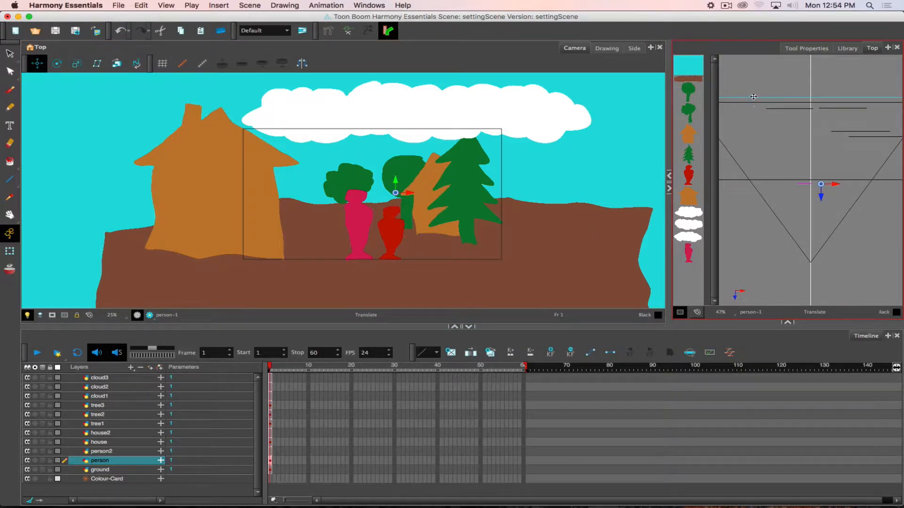
Move the Colour-Card farther back in the Top view, and push the ground back toward it with the Maintain Size tool.
click(104, 479)
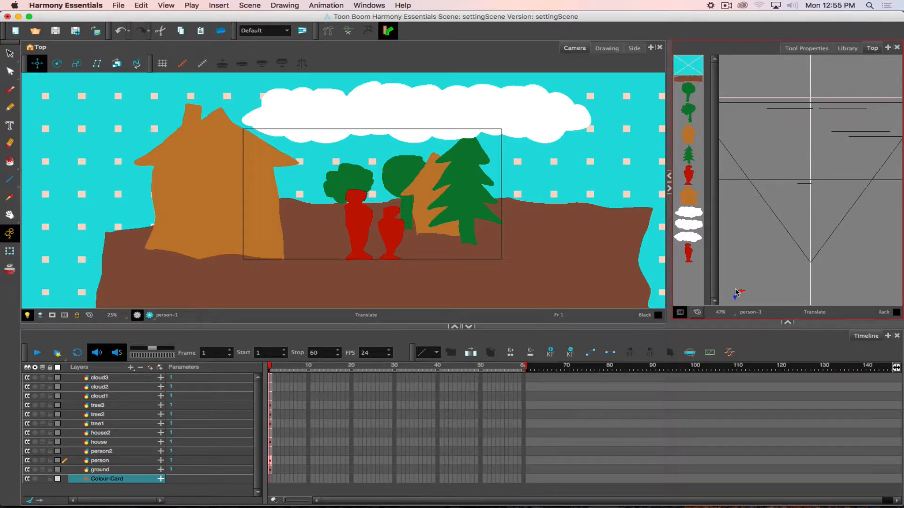
drag(745, 298, 767, 117)
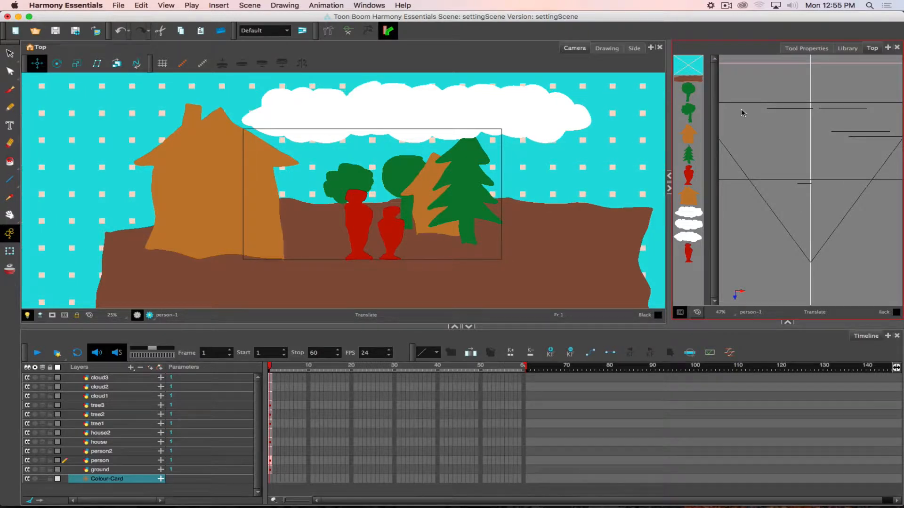
click(688, 80)
click(116, 63)
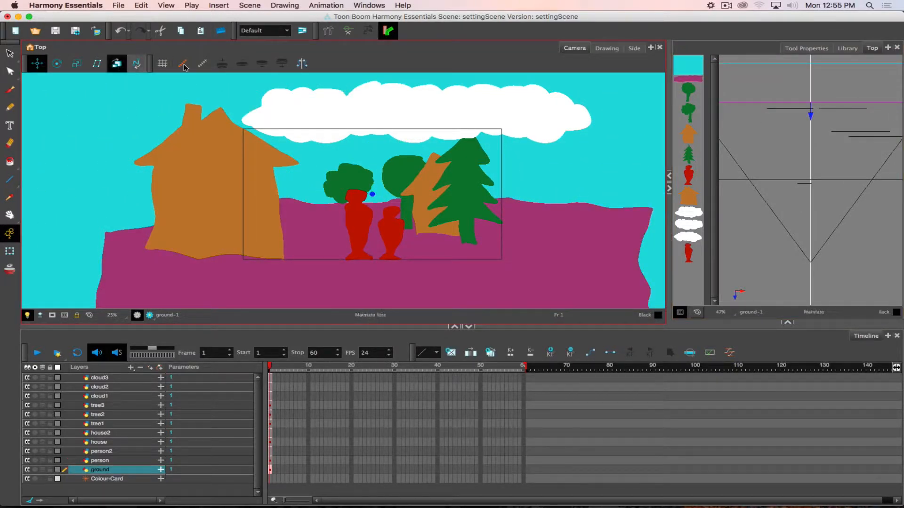
drag(754, 91, 754, 91)
Move cloud1 and cloud2 back in depth to just in front of the ground with the Translate tool.
click(36, 63)
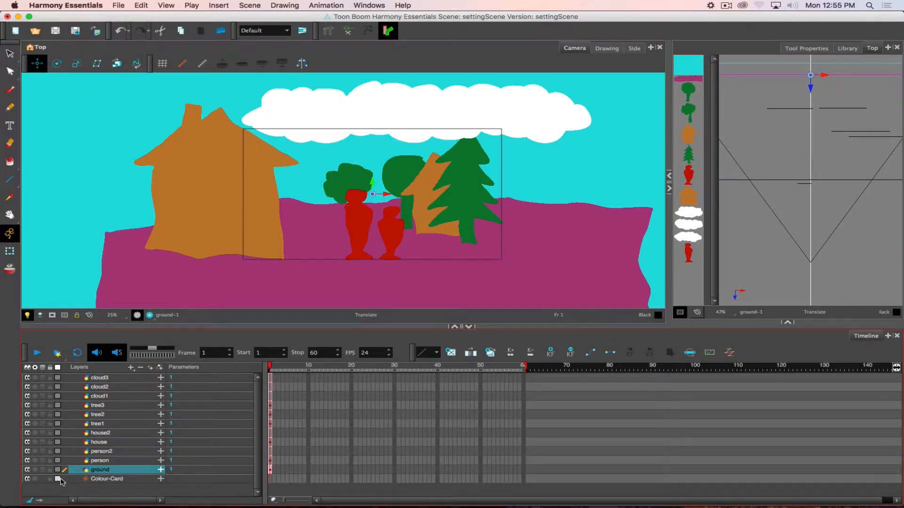
click(100, 378)
click(692, 216)
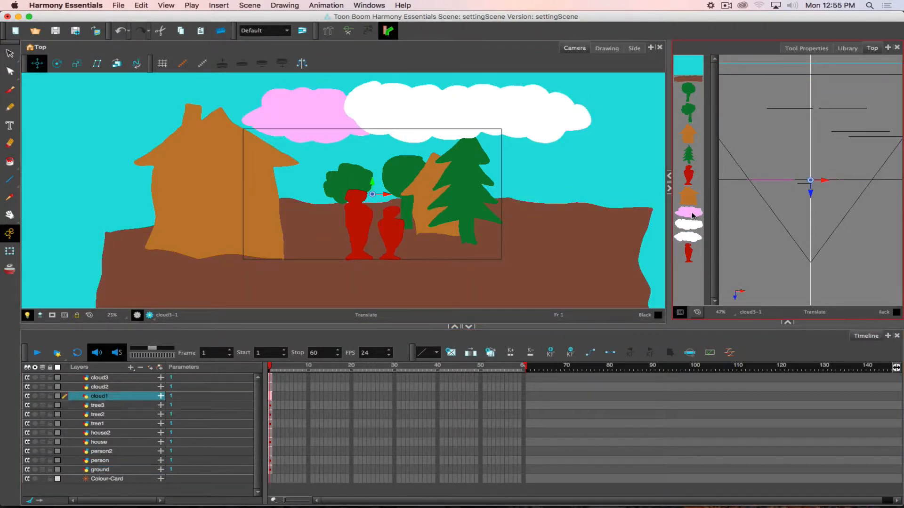
drag(810, 203, 781, 109)
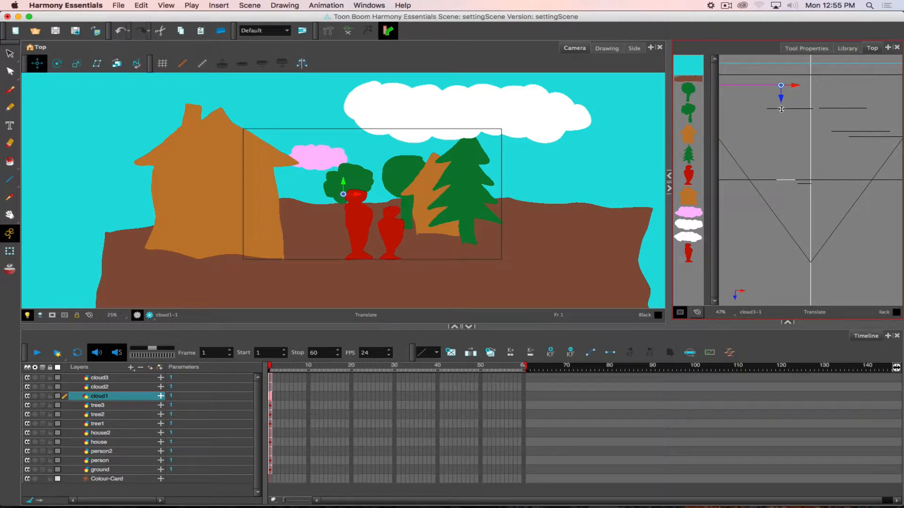
click(689, 225)
drag(802, 208, 790, 109)
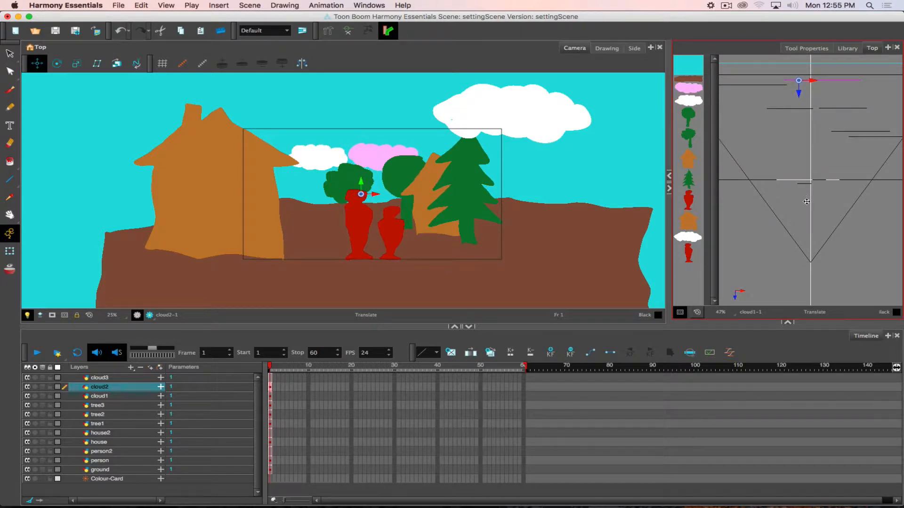
Move cloud3 back in depth to near the round trees, and bring cloud1 forward to nearly the same depth.
click(688, 237)
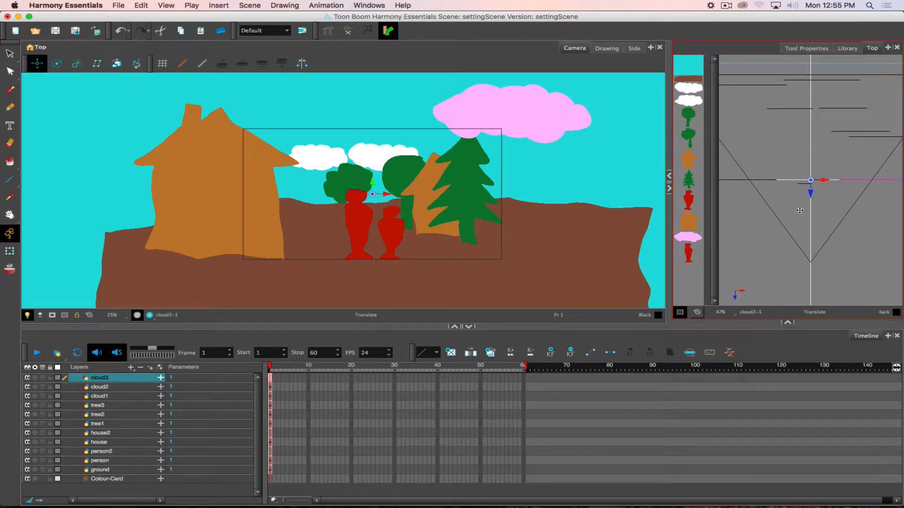
drag(799, 211, 779, 145)
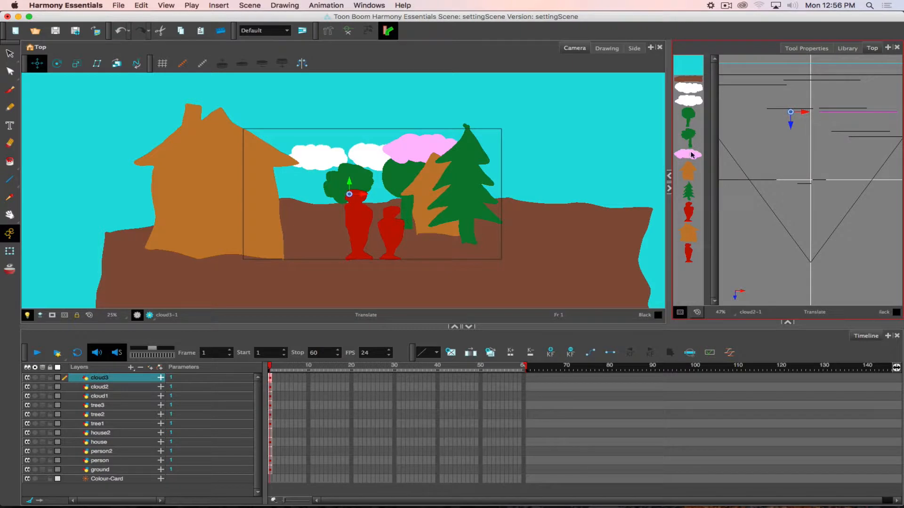
click(695, 103)
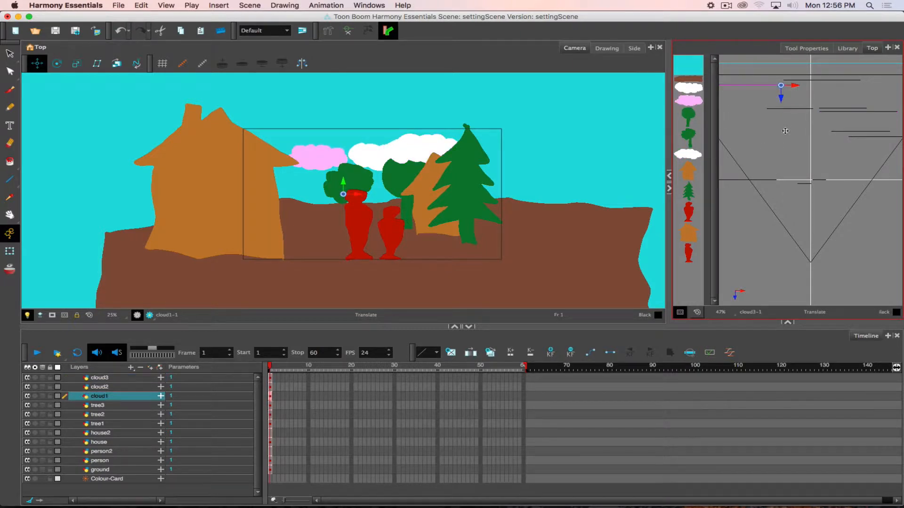
drag(780, 135, 801, 163)
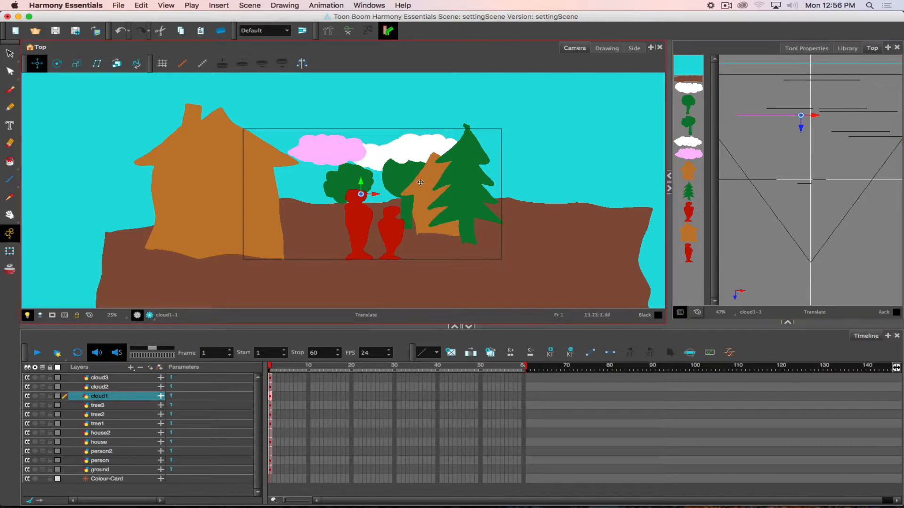
Bring tree3 and tree1 forward in depth in front of the clouds, placing tree1 behind the small house.
click(693, 142)
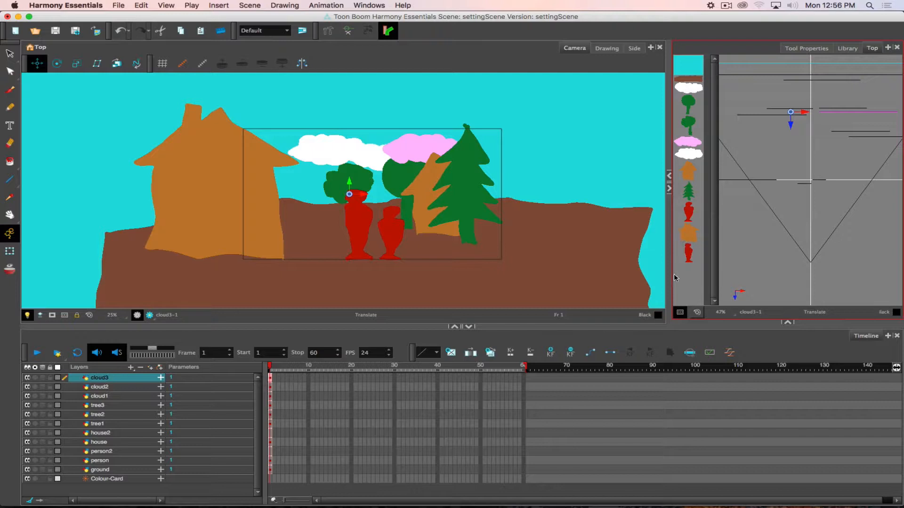
click(688, 122)
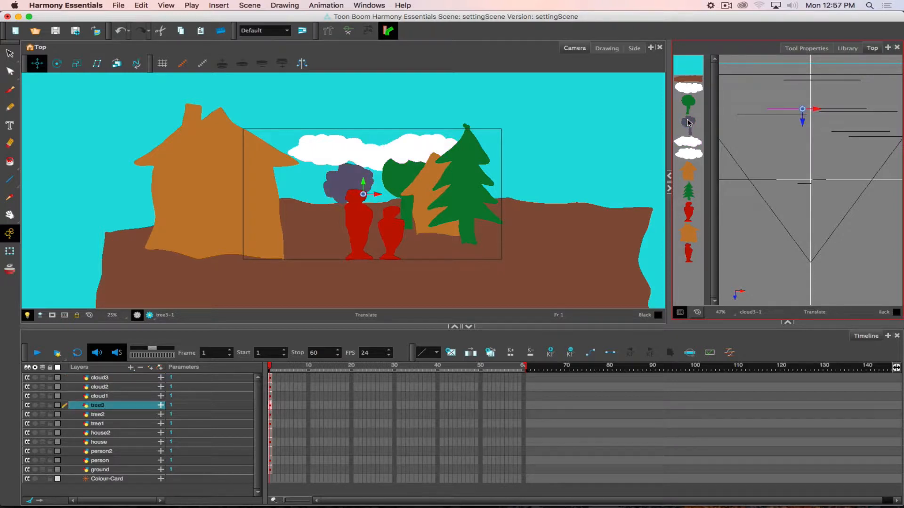
drag(802, 130, 785, 152)
click(693, 104)
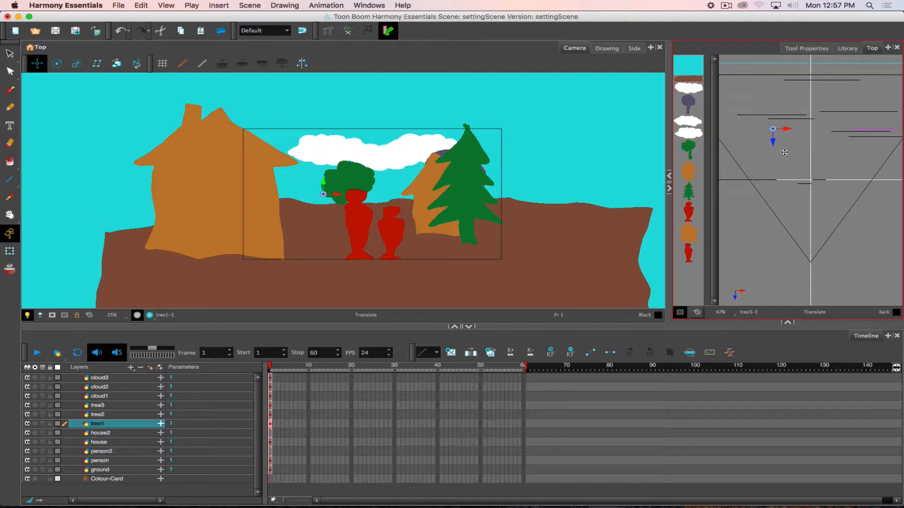
Bring house2 forward of both people and shift it left, and move person2 to the right at its current depth.
click(686, 237)
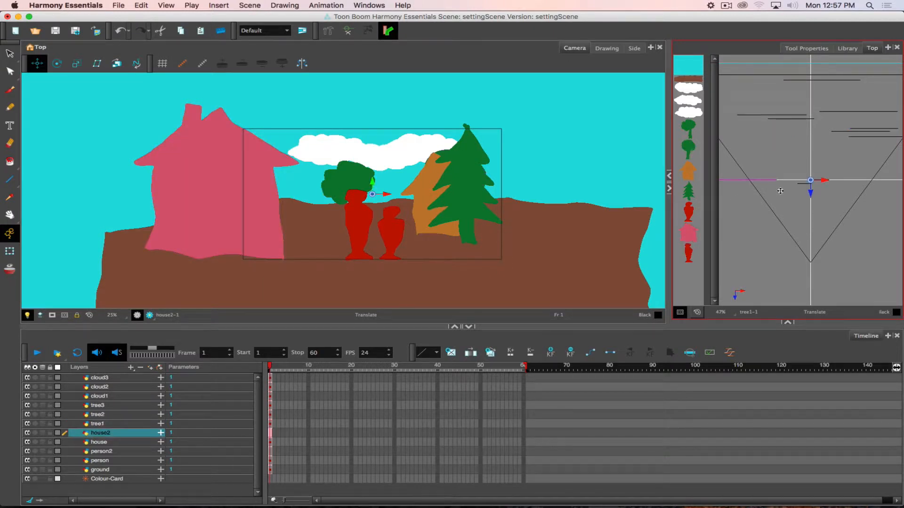
drag(776, 190, 745, 212)
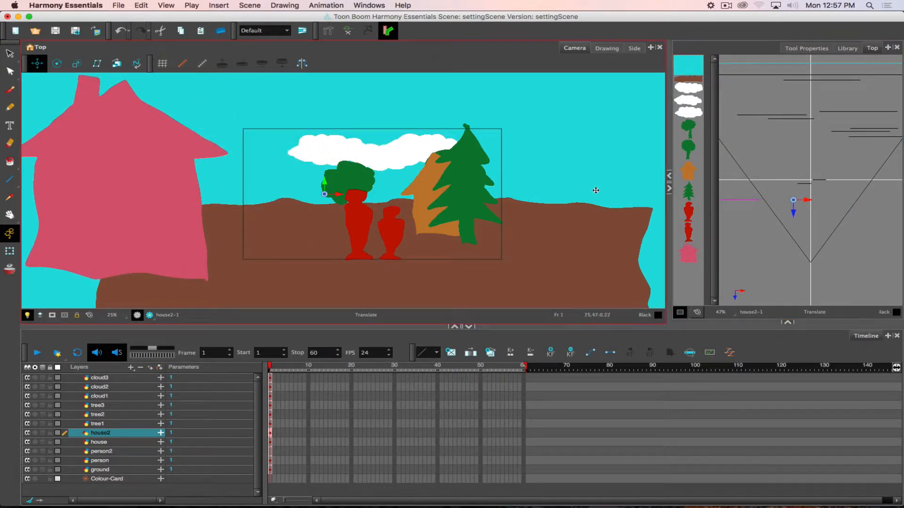
click(689, 214)
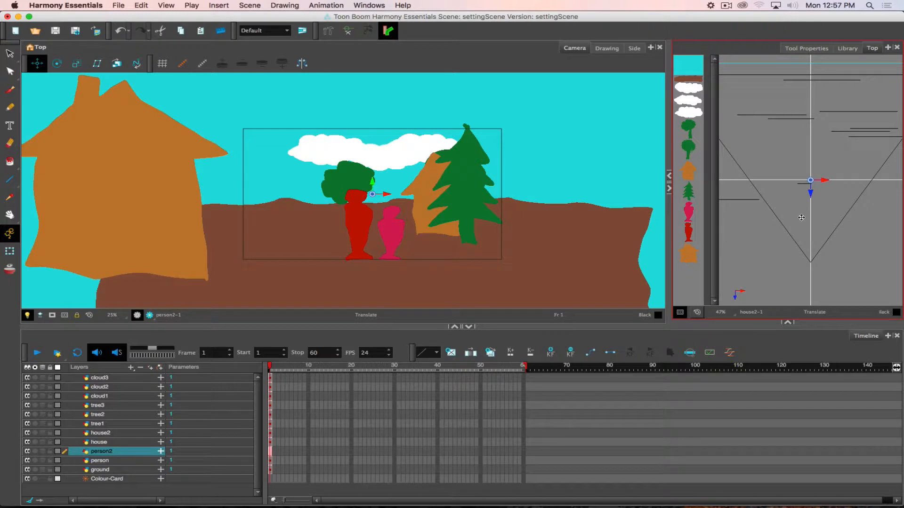
mouse_move(801, 218)
mouse_down()
mouse_move(796, 200)
mouse_move(811, 217)
mouse_up()
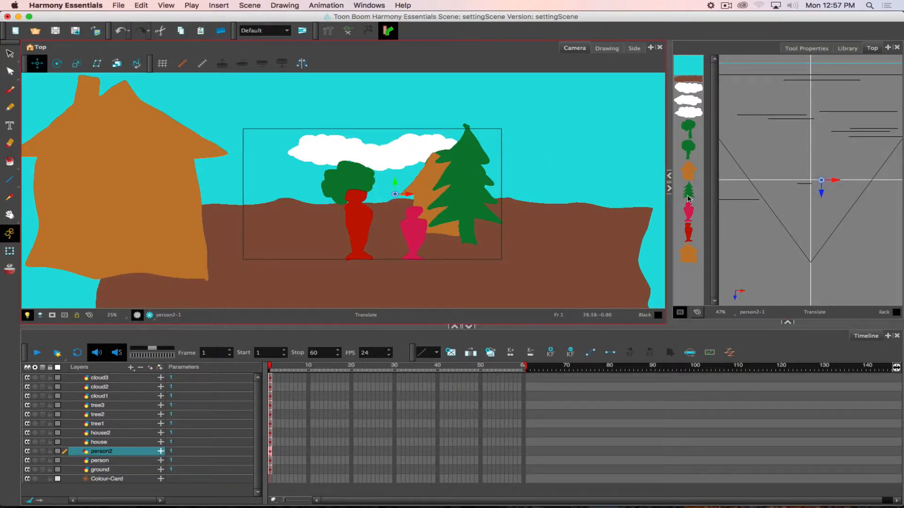
Move the person layer back in depth to around tree3 in the Top view.
click(690, 231)
mouse_move(820, 188)
mouse_down()
mouse_move(827, 182)
mouse_move(810, 180)
mouse_up()
drag(800, 161, 804, 138)
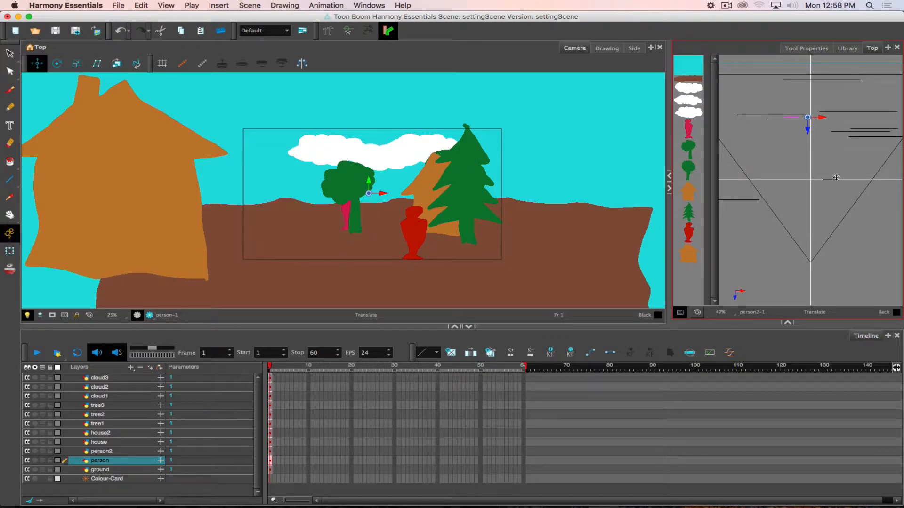
Move house2 right into the camera frame, keeping it in front of the other layers.
click(685, 258)
drag(786, 233, 867, 235)
click(560, 384)
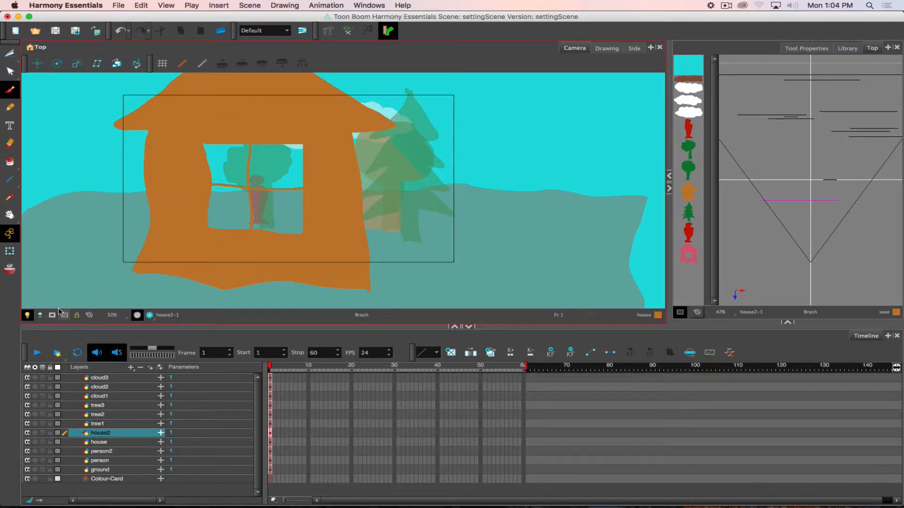
Turn off the Light table in the Camera view.
click(29, 315)
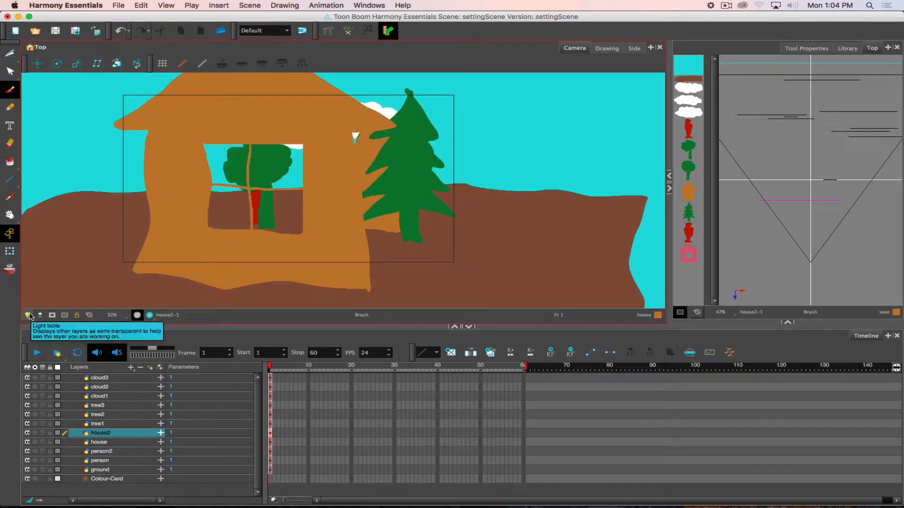
click(27, 315)
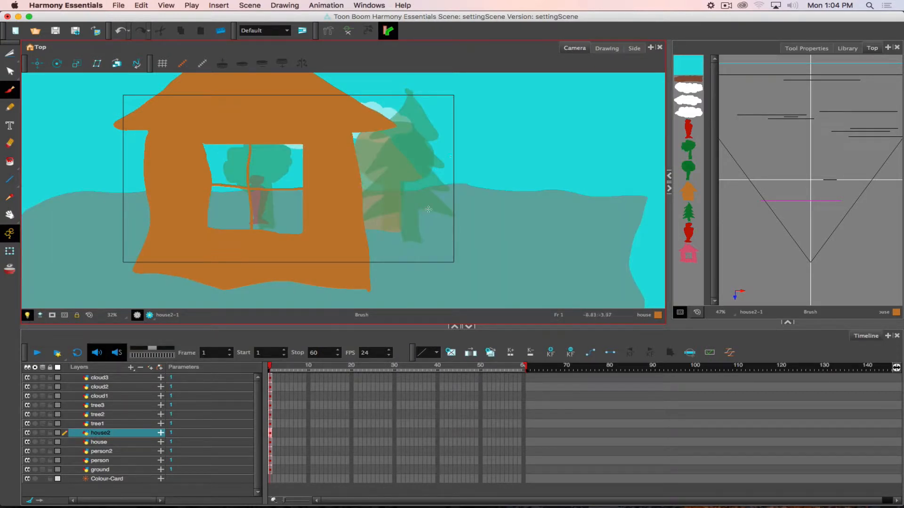
click(28, 314)
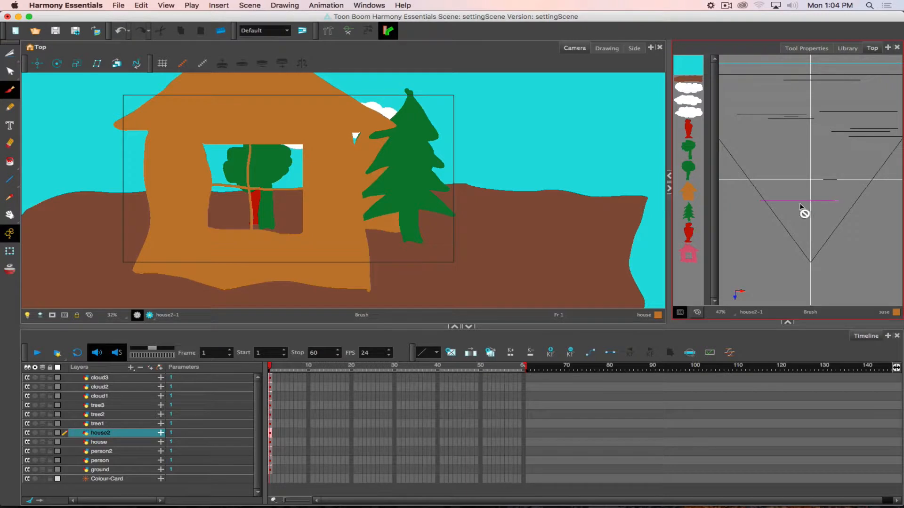
Bring house2 closer to the camera with the Translate tool so its window frames the tree and both people.
click(37, 63)
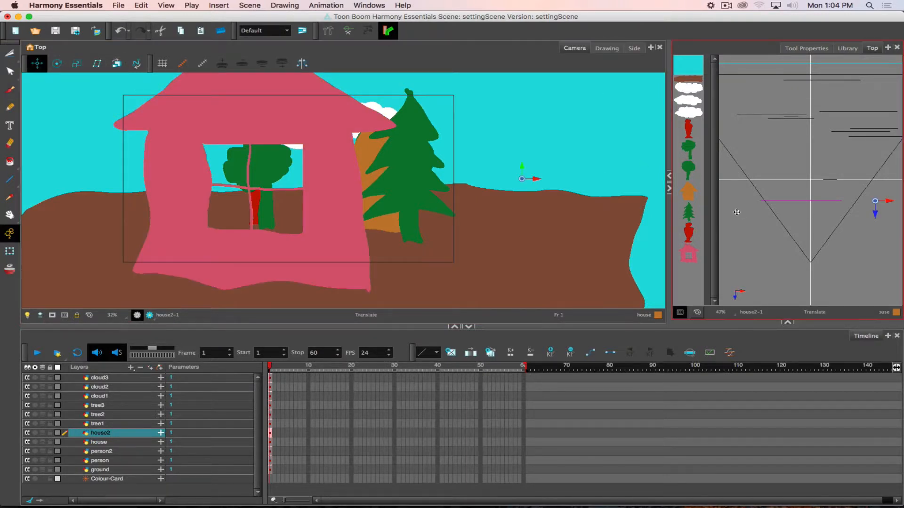
drag(814, 225, 820, 245)
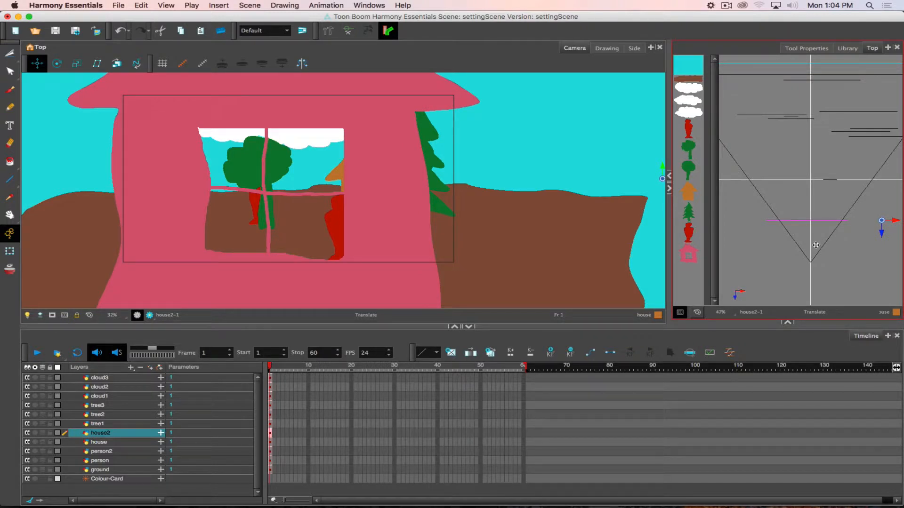
drag(814, 230, 816, 238)
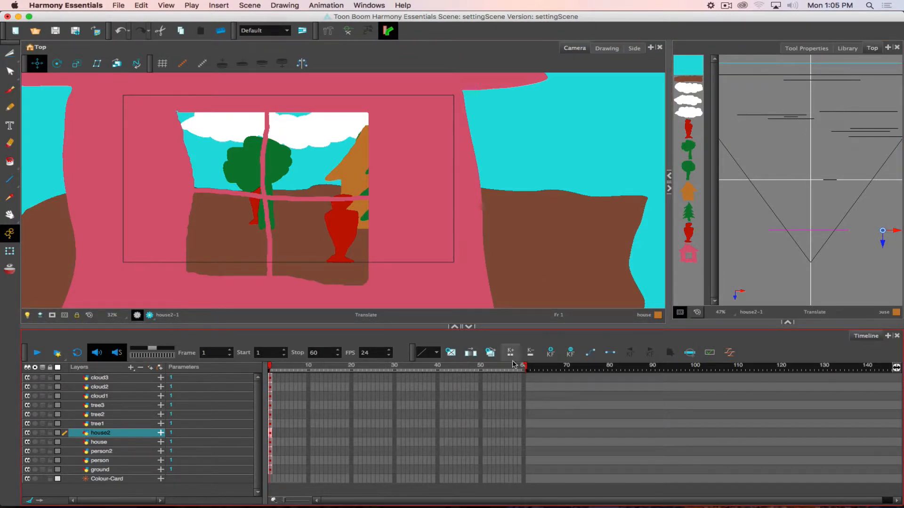
Extend the exposure of all drawing layers to frame 60.
drag(523, 380, 526, 484)
key(F5)
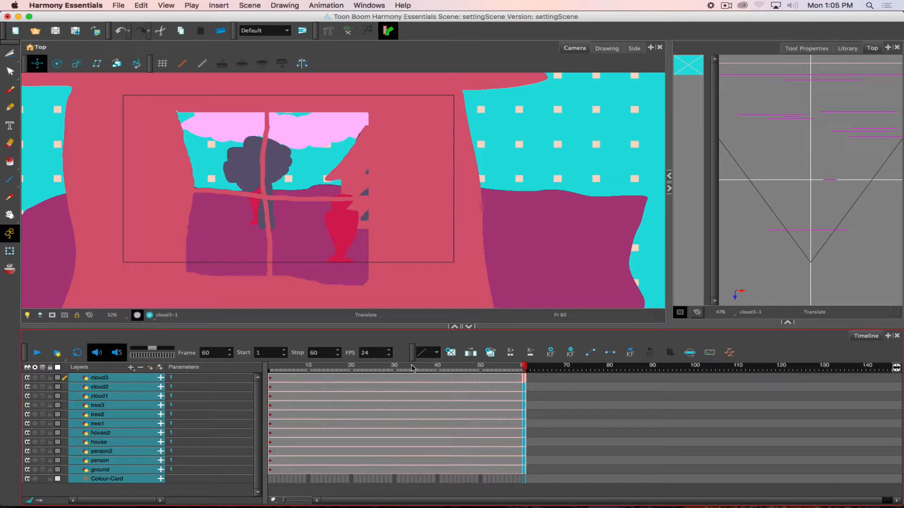
Animate person2 from frame 1 to frame 60 by translating it left past the window at frame 60, and scrub through the motion.
drag(414, 368, 263, 367)
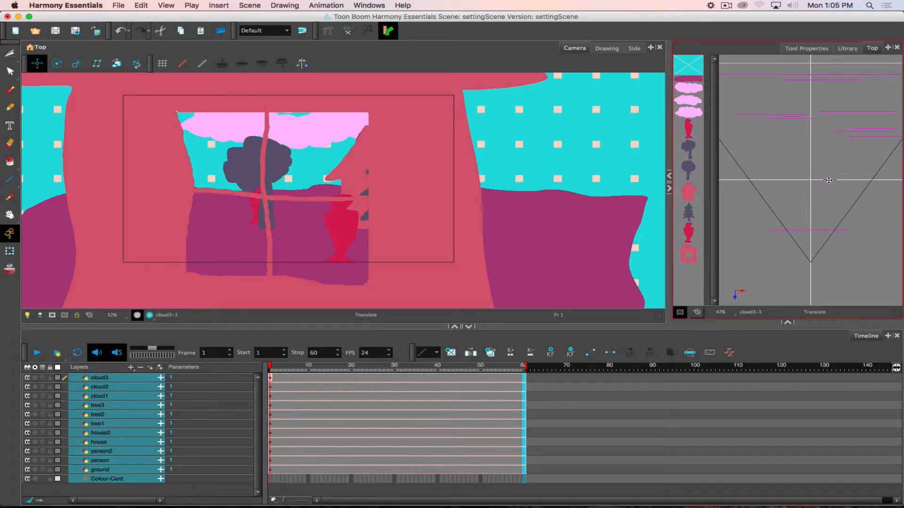
click(688, 234)
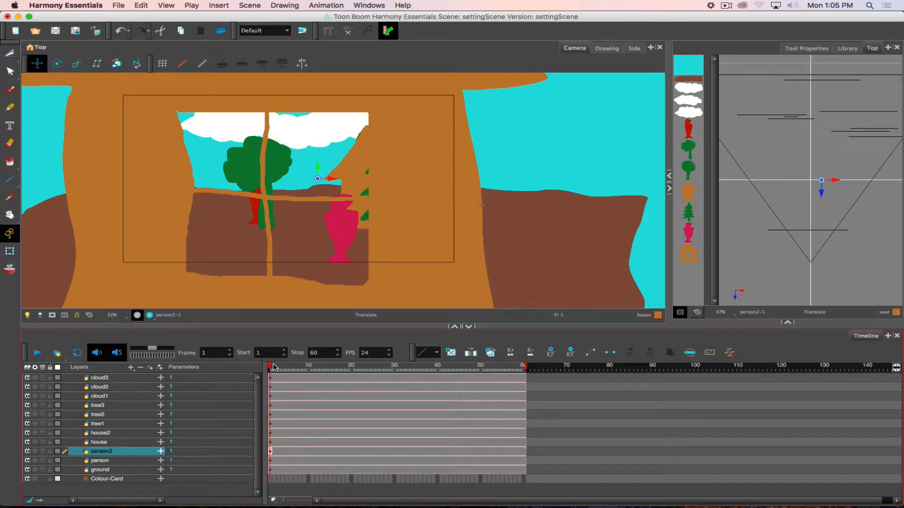
drag(274, 367, 528, 373)
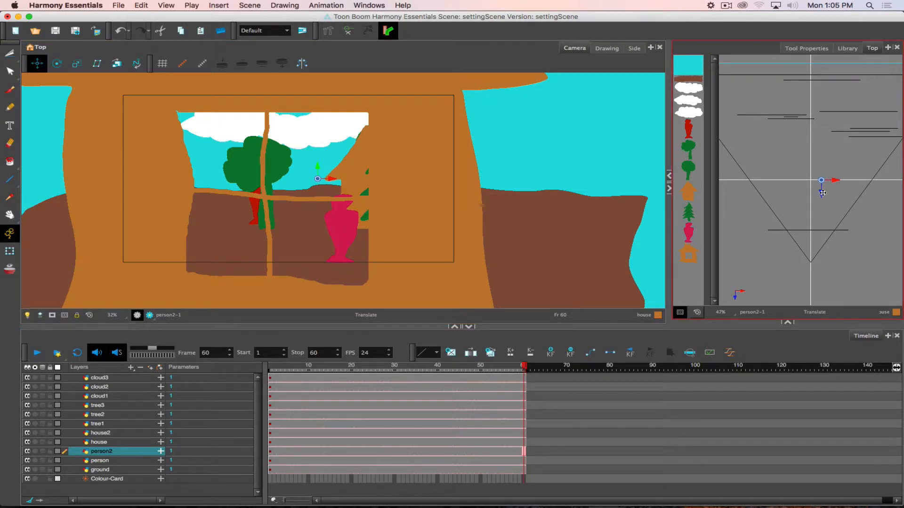
drag(822, 193, 773, 176)
click(360, 390)
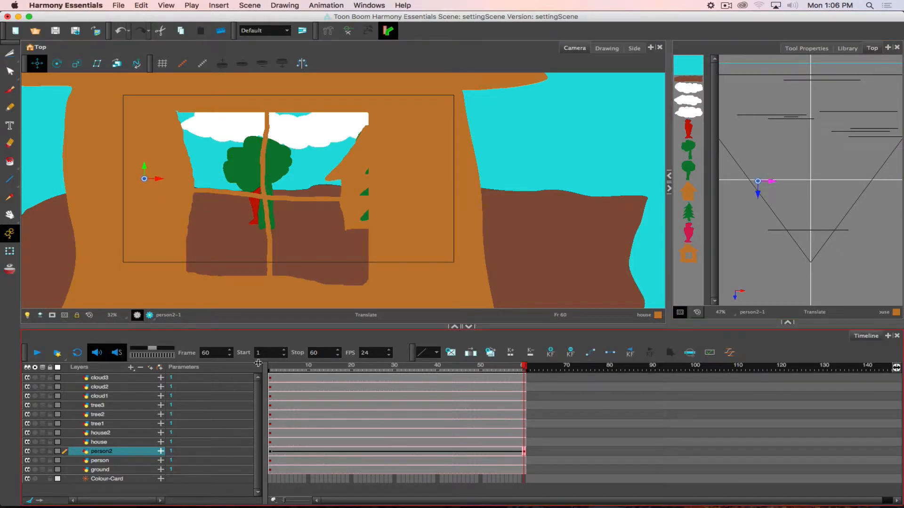
drag(278, 367, 470, 351)
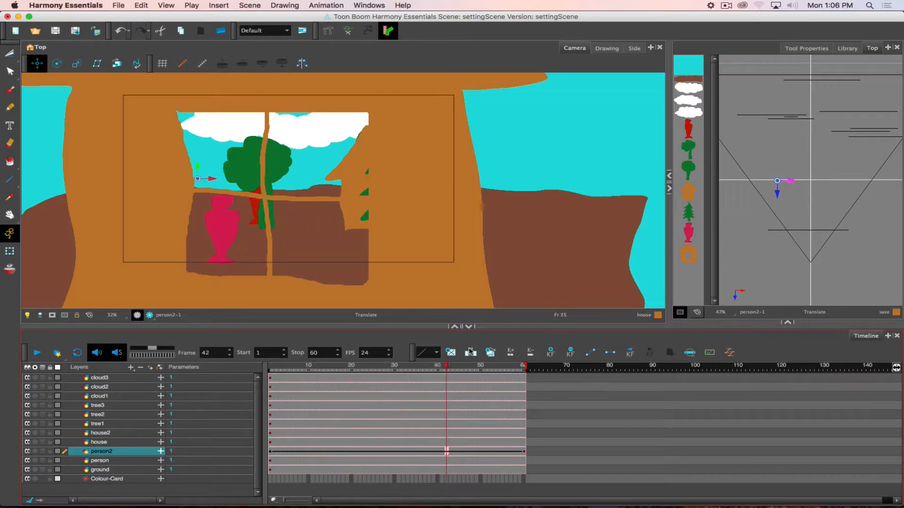
Animate the person layer from frame 1 so it stands to the left of the tree at frame 9.
click(690, 128)
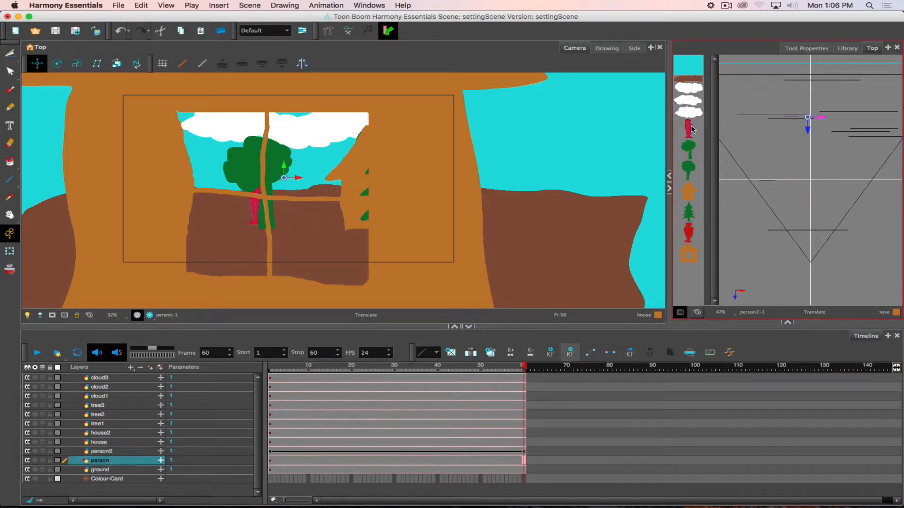
click(273, 370)
drag(273, 370, 270, 370)
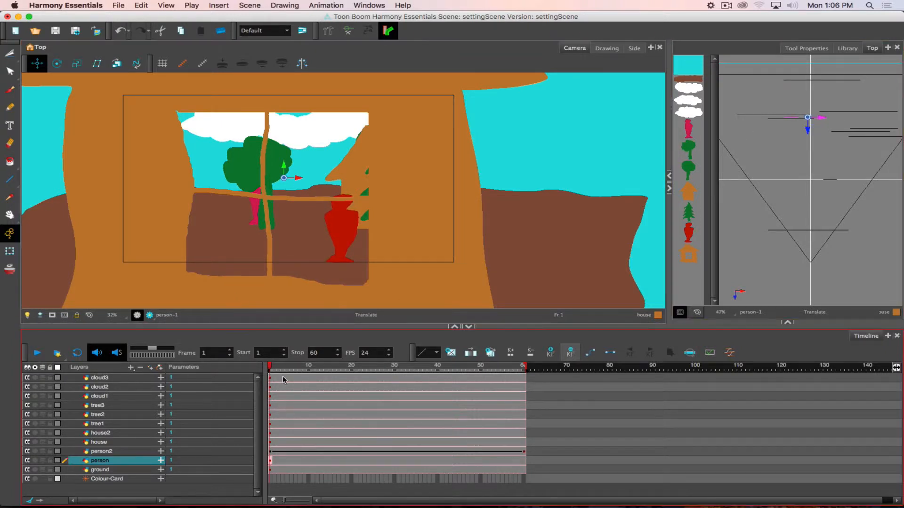
click(305, 370)
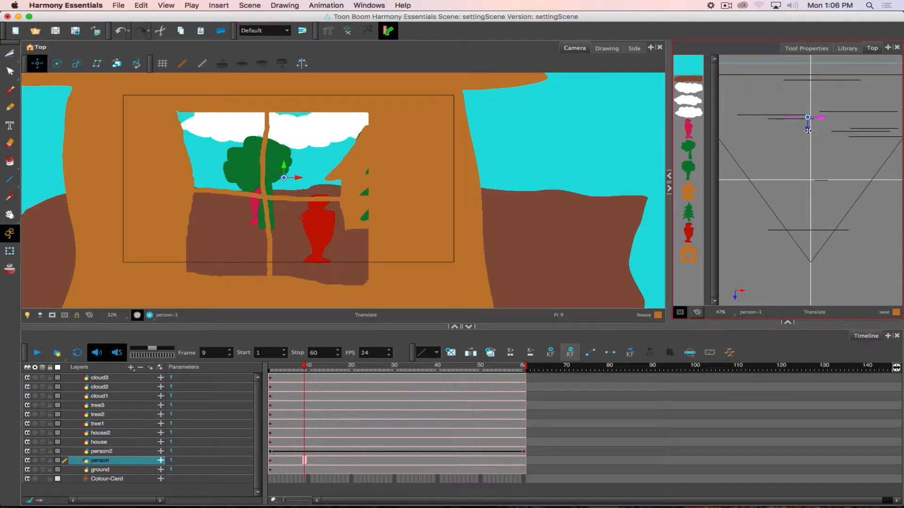
mouse_move(796, 131)
mouse_down()
mouse_move(812, 124)
mouse_move(798, 122)
mouse_up()
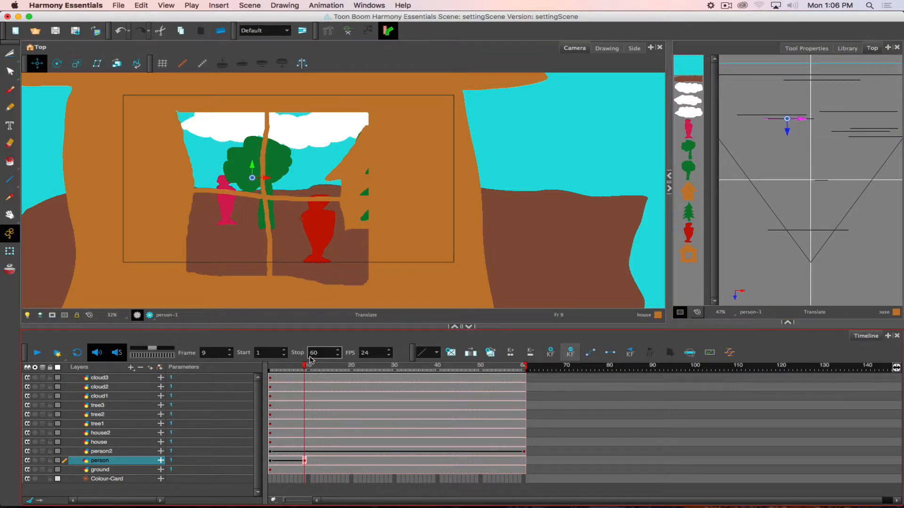
Hold the person layer with a keyframe at frame 22, move it right behind the tree at frame 27, and preview the animation.
drag(304, 366, 361, 353)
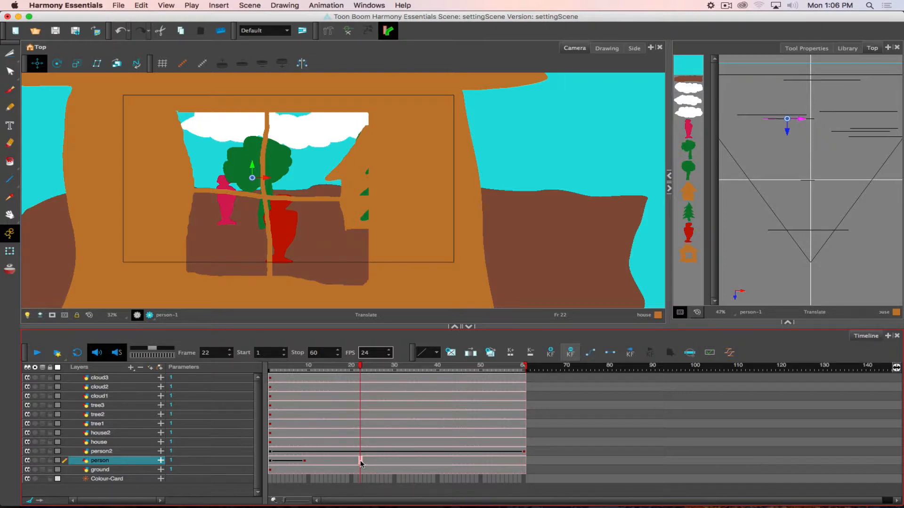
key(F6)
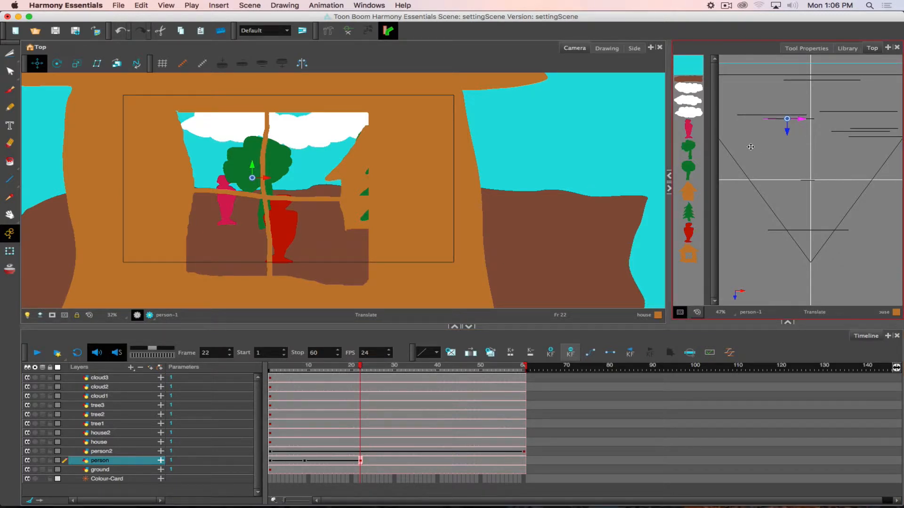
click(382, 366)
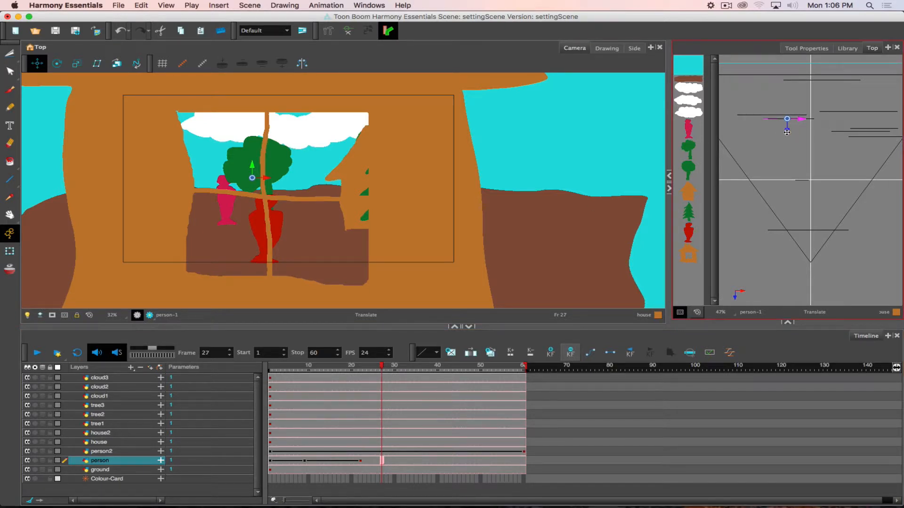
drag(823, 121, 846, 116)
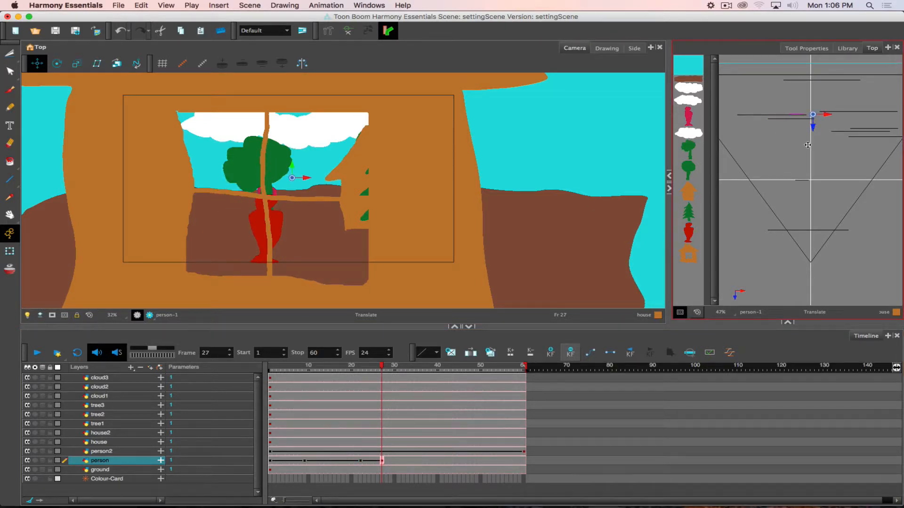
mouse_move(381, 368)
mouse_down()
mouse_move(227, 365)
mouse_move(399, 363)
mouse_up()
key(Return)
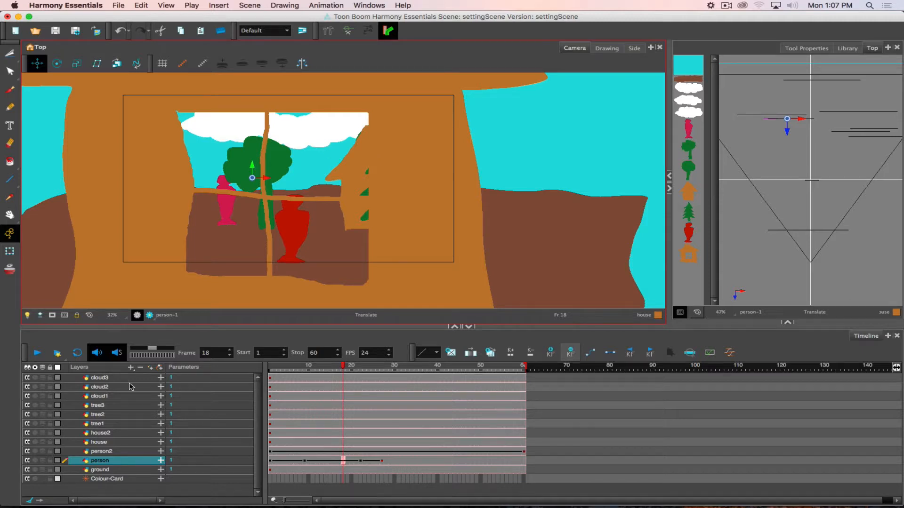
Add a Camera layer to the scene and check its layer properties.
click(113, 492)
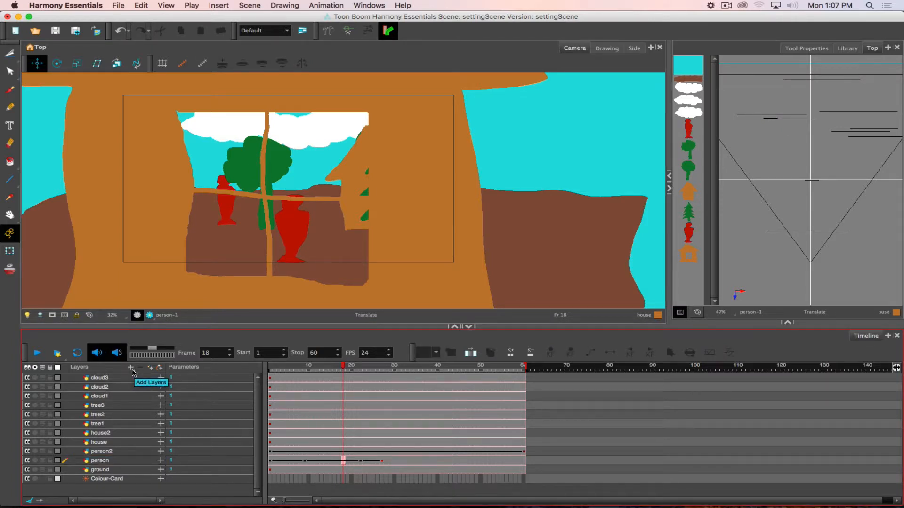
click(132, 370)
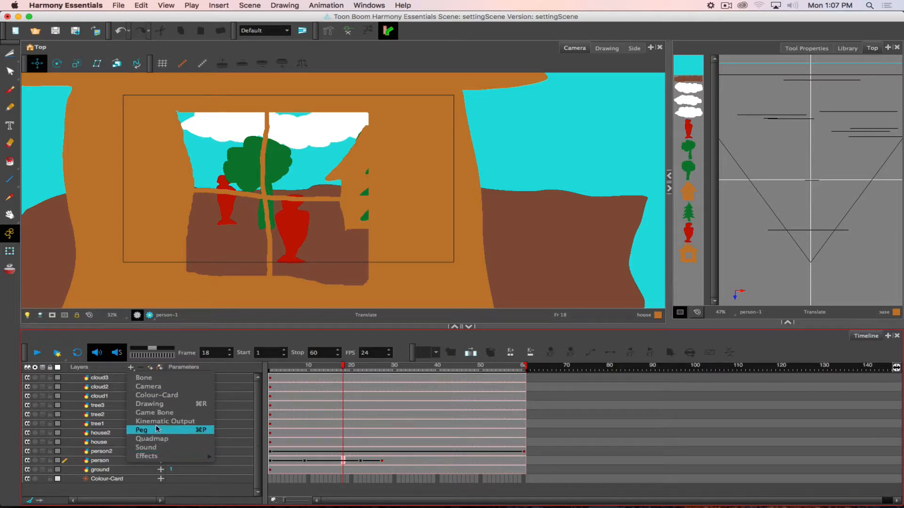
click(157, 388)
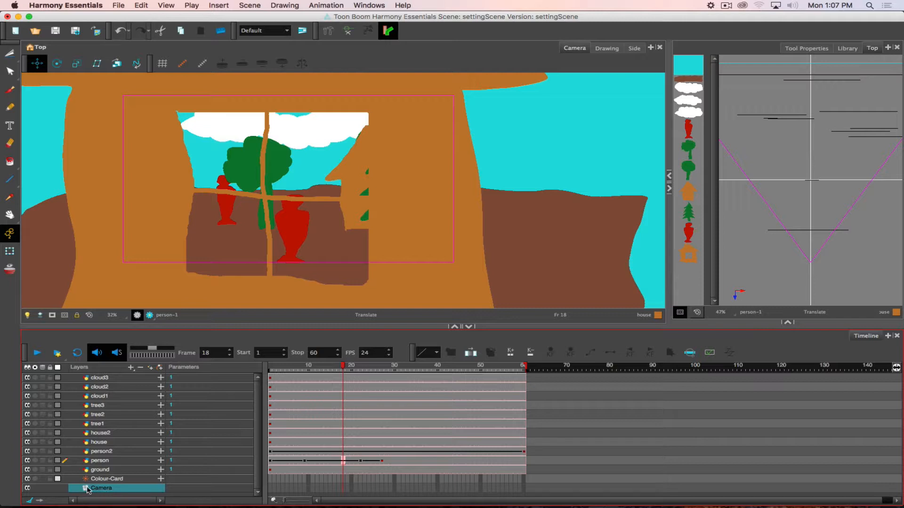
double_click(87, 489)
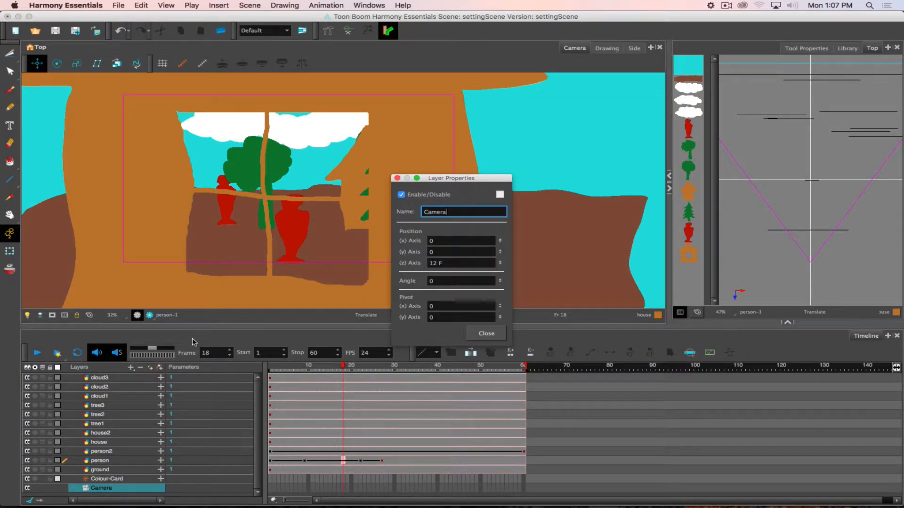
click(398, 178)
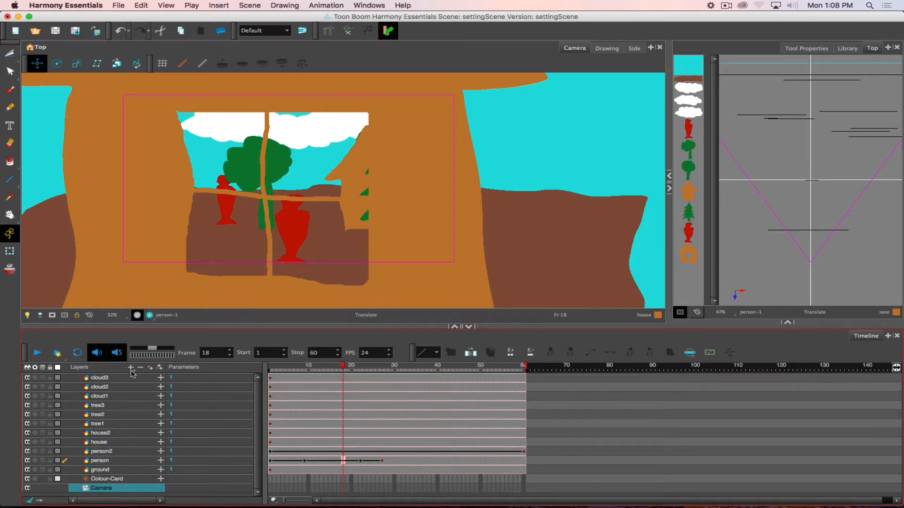
Add a parent peg to the Camera layer, select the peg and collapse its hierarchy in the layer list.
click(159, 368)
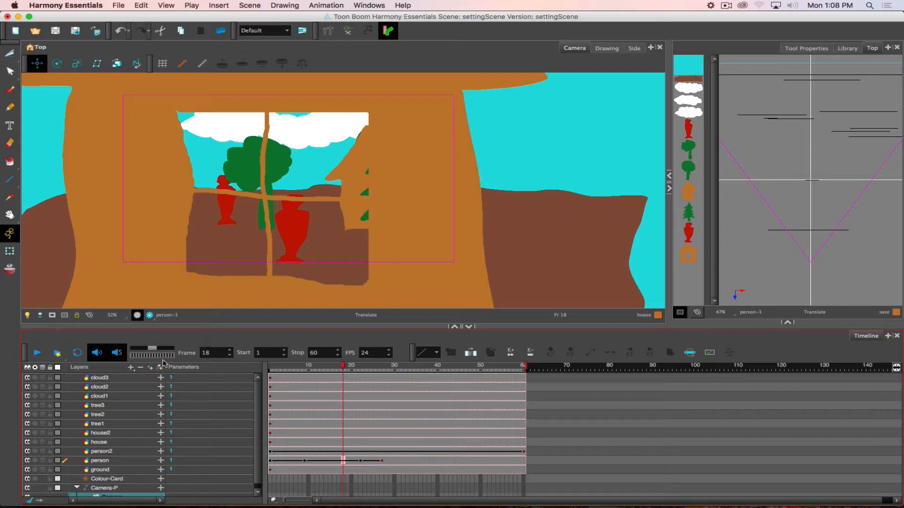
scroll(112, 463, down, 1)
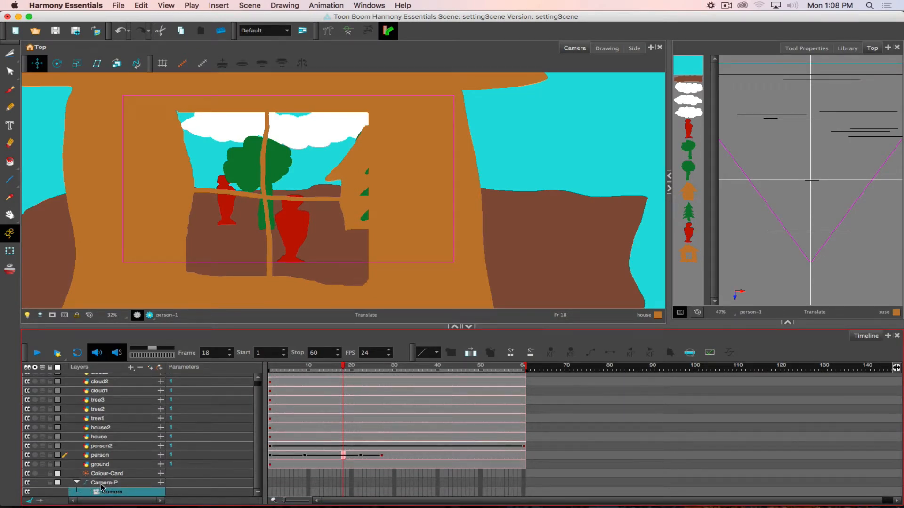
scroll(85, 488, up, 1)
click(106, 483)
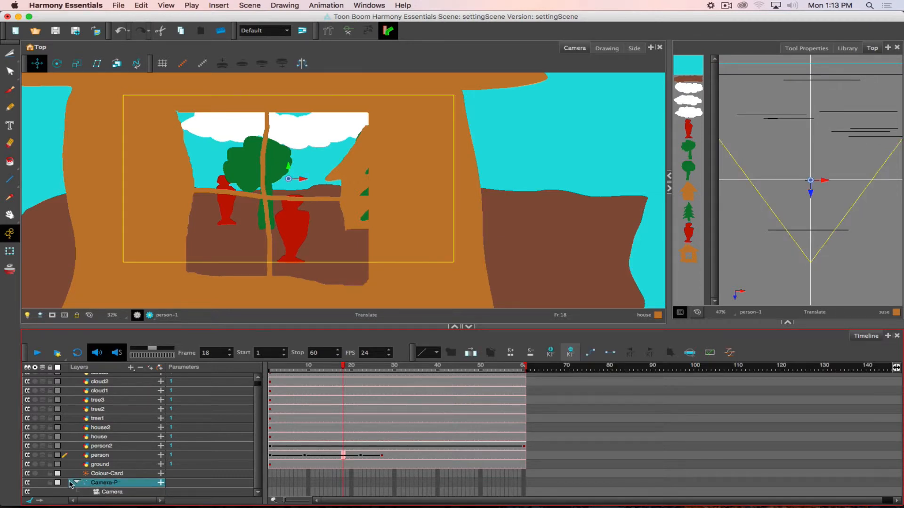
click(75, 482)
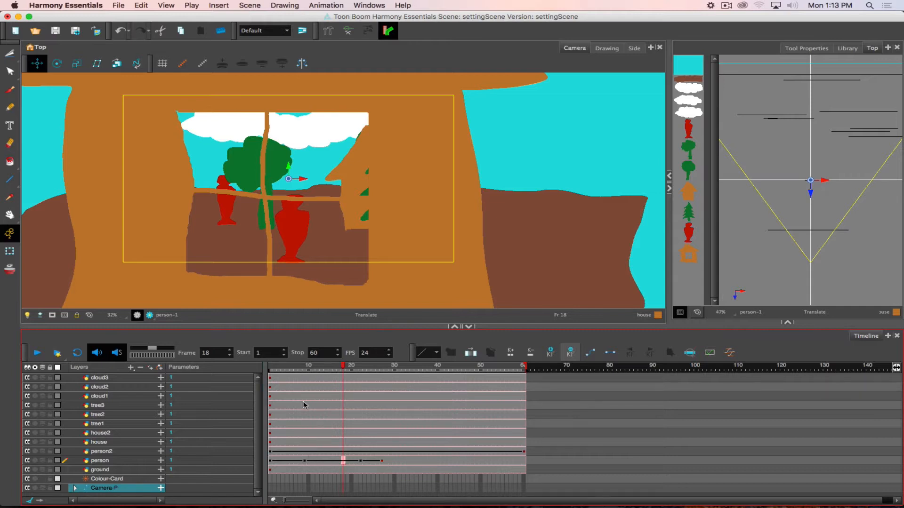
Animate the camera peg from frame 1, with a keyframe at frame 20 that moves it forward past house2's window.
drag(343, 365, 265, 373)
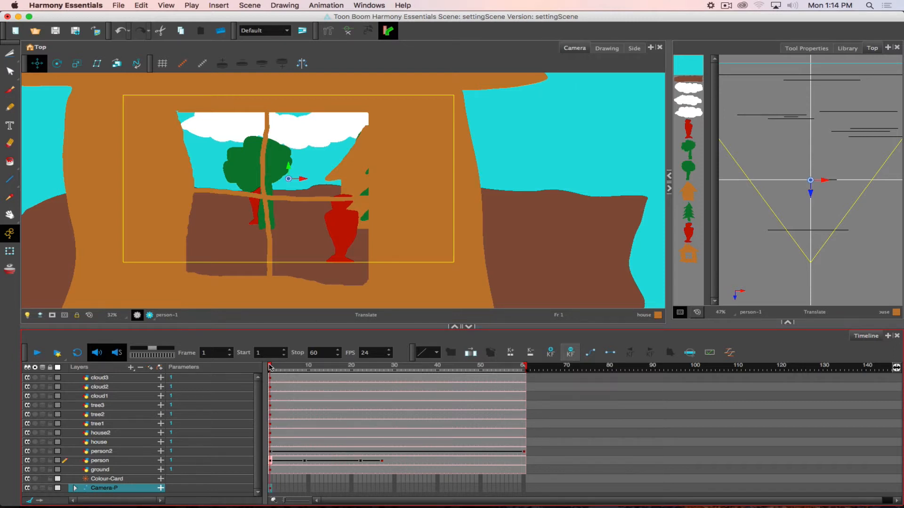
drag(270, 367, 350, 370)
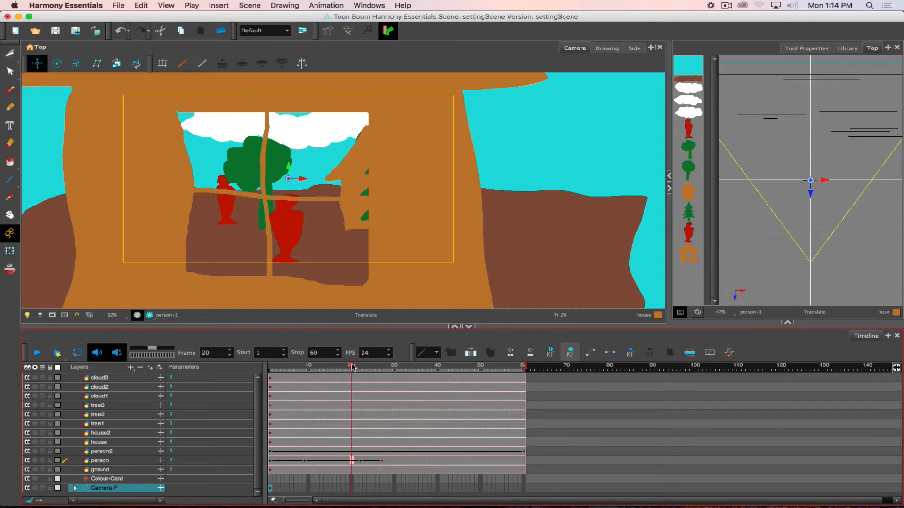
key(F6)
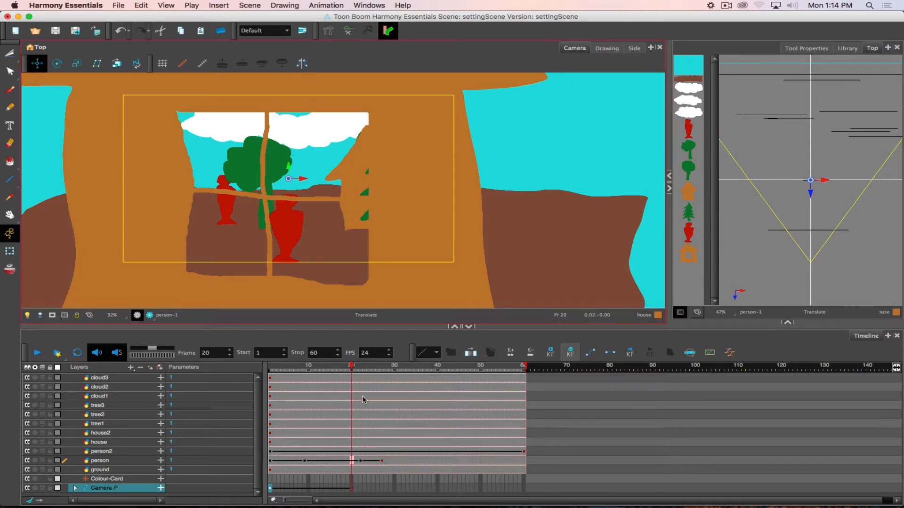
drag(829, 259, 827, 227)
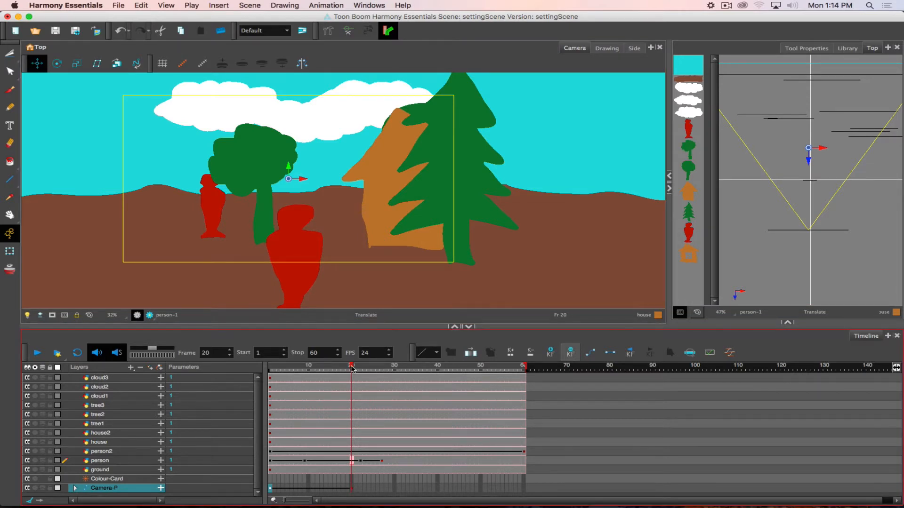
Add a camera peg keyframe at frame 30 and move the camera farther forward, slightly left and lower.
drag(351, 368, 394, 356)
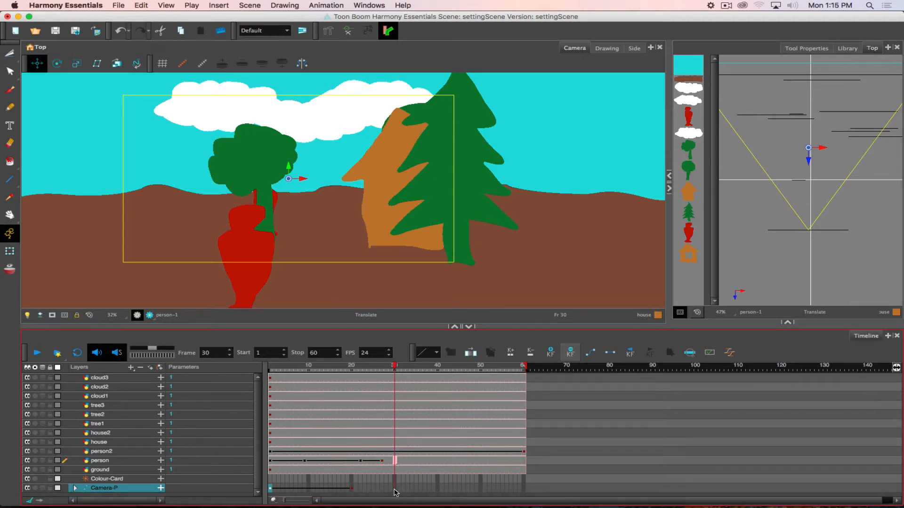
key(F6)
click(810, 216)
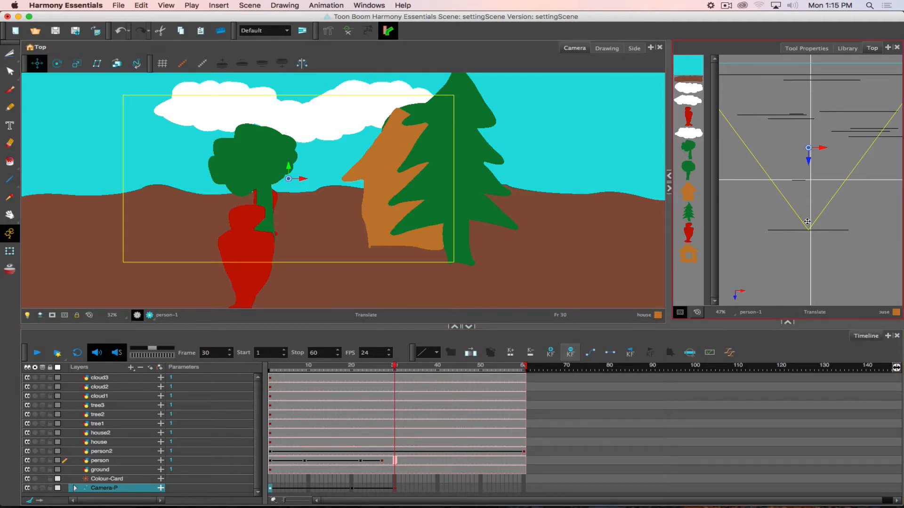
drag(807, 221, 798, 197)
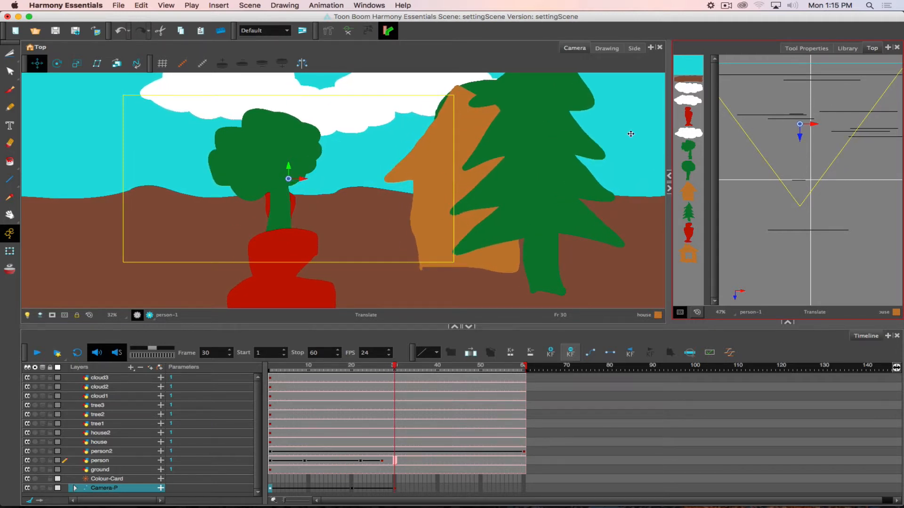
drag(388, 167, 384, 207)
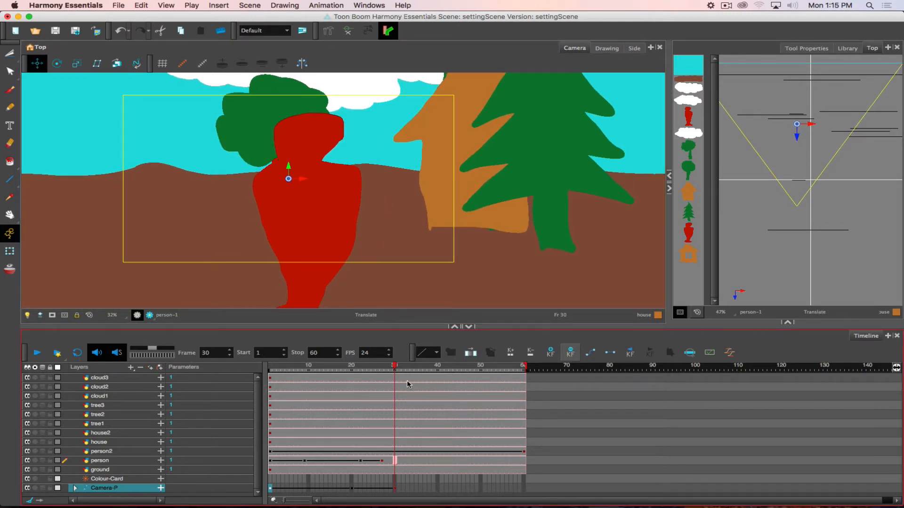
Convert the camera peg's frame 20 keyframe to a stop-motion keyframe and scrub to frame 30 to check the hold.
drag(391, 369, 356, 375)
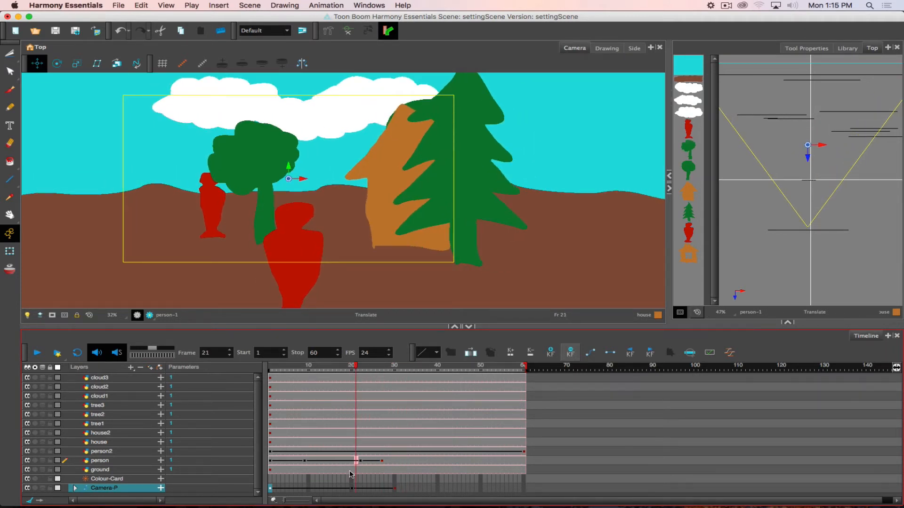
click(354, 491)
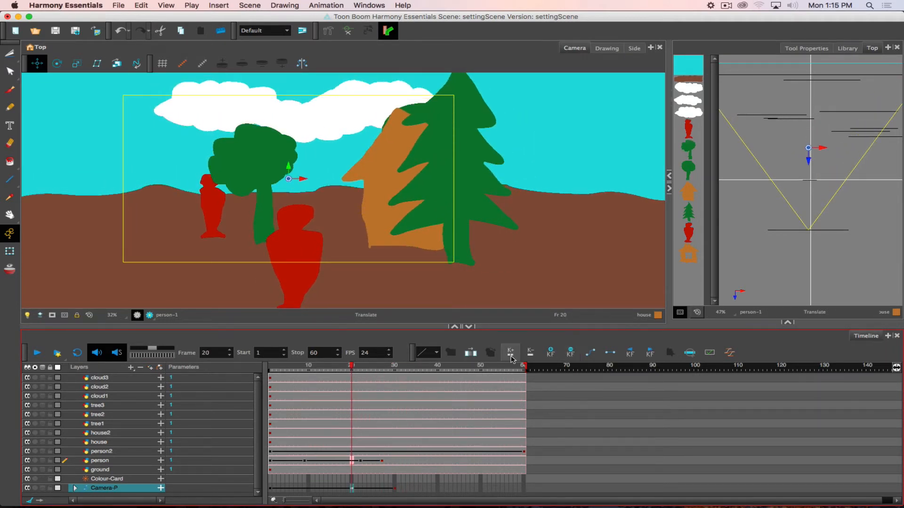
click(609, 354)
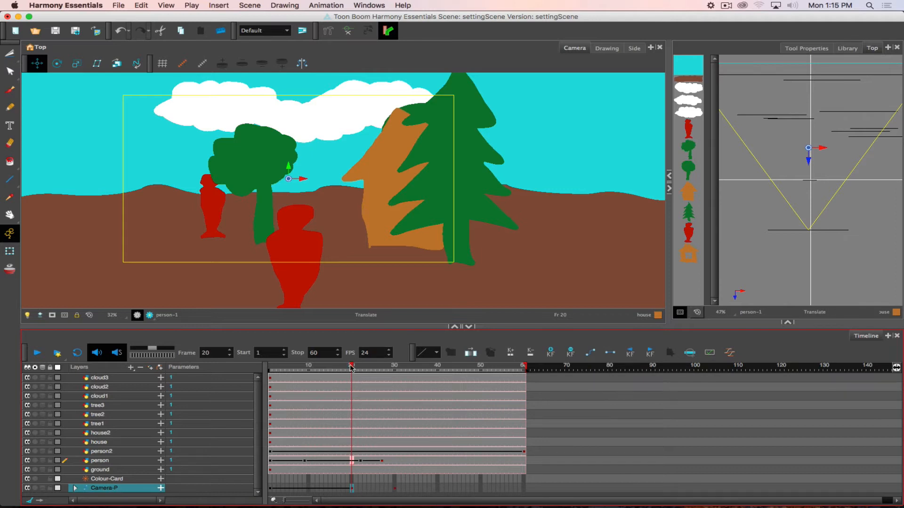
drag(361, 369, 394, 370)
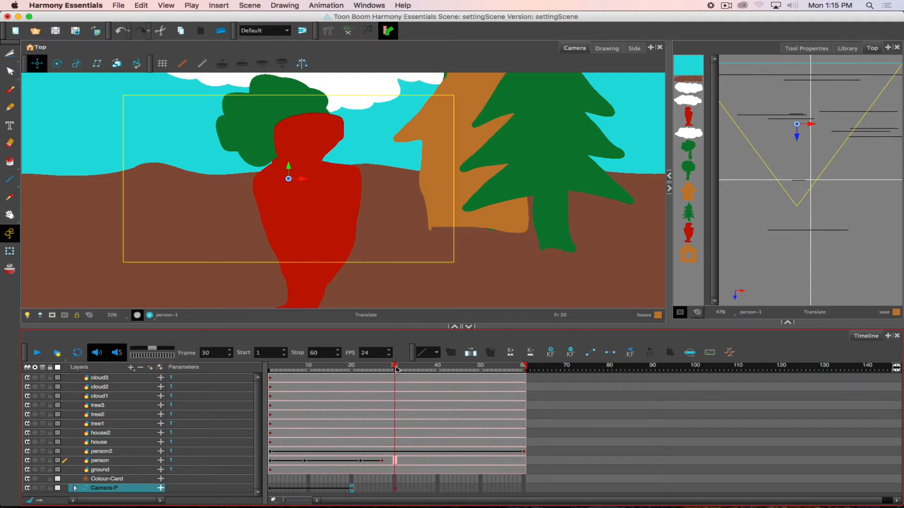
Add a camera peg keyframe at frame 40 that moves the camera farther forward, slightly left and a little higher.
drag(395, 370, 439, 364)
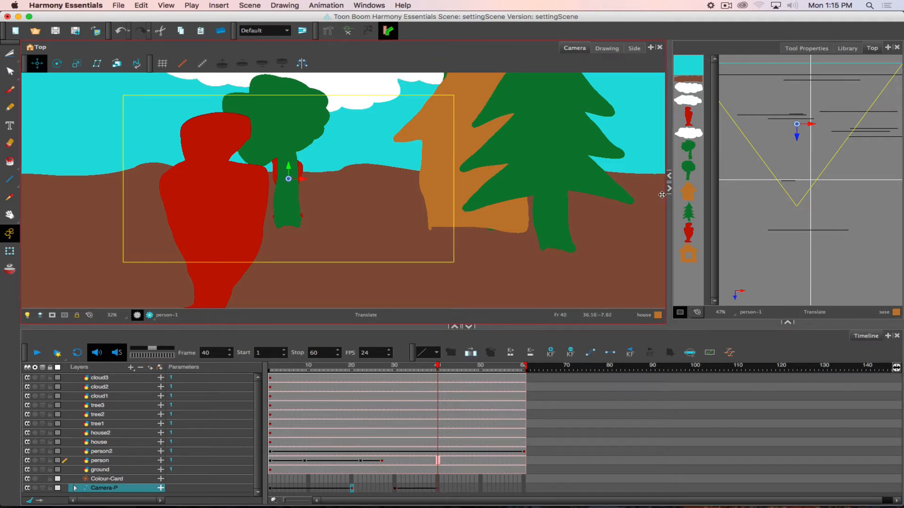
drag(801, 186, 791, 172)
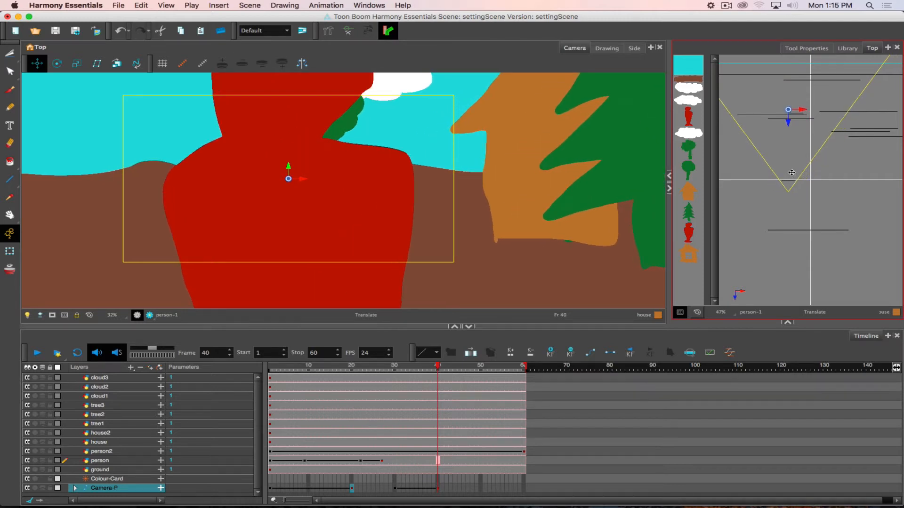
mouse_move(378, 176)
mouse_down()
mouse_move(371, 207)
mouse_move(375, 180)
mouse_up()
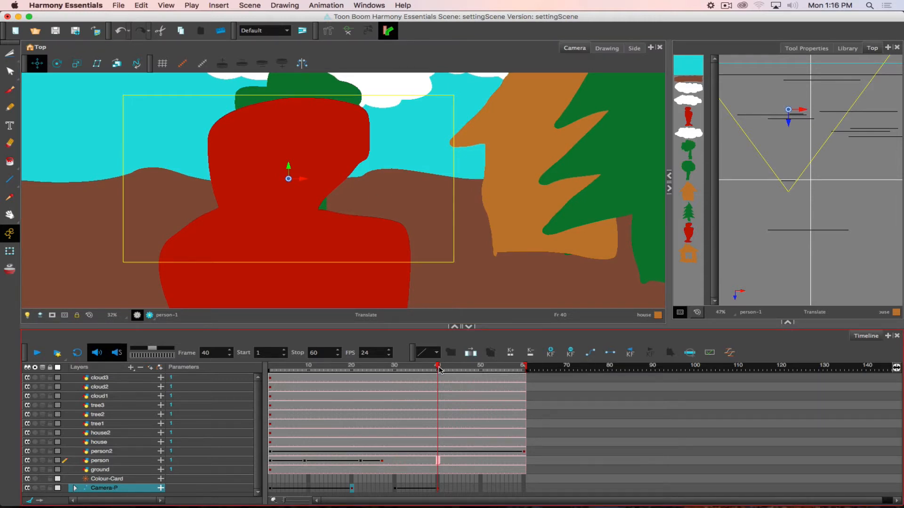
mouse_move(439, 370)
mouse_down()
mouse_move(398, 370)
mouse_move(437, 365)
mouse_up()
Convert the camera peg's frame 30 keyframe to a stop-motion keyframe and scrub past frame 40 to check the hold.
click(398, 489)
click(395, 489)
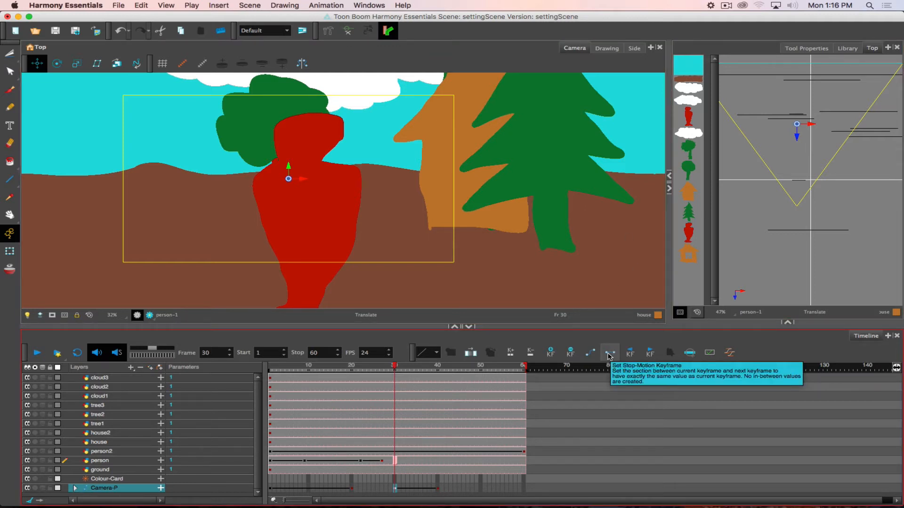
click(608, 356)
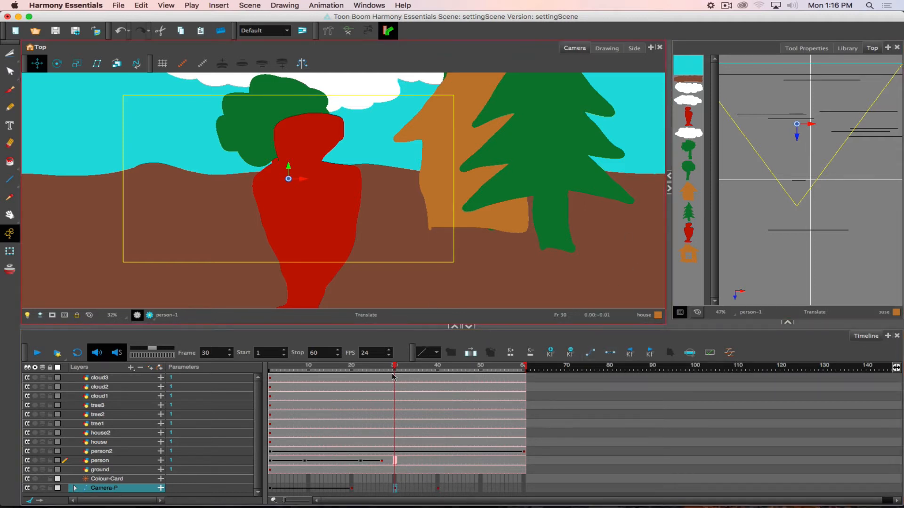
drag(395, 366, 501, 344)
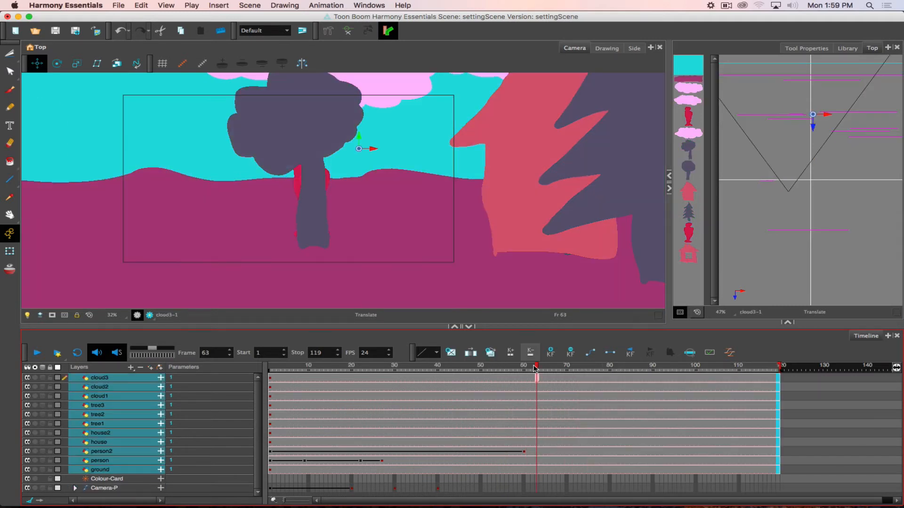
Add a keyframe to the camera peg at frame 63 and move the camera forward and to the right.
click(118, 488)
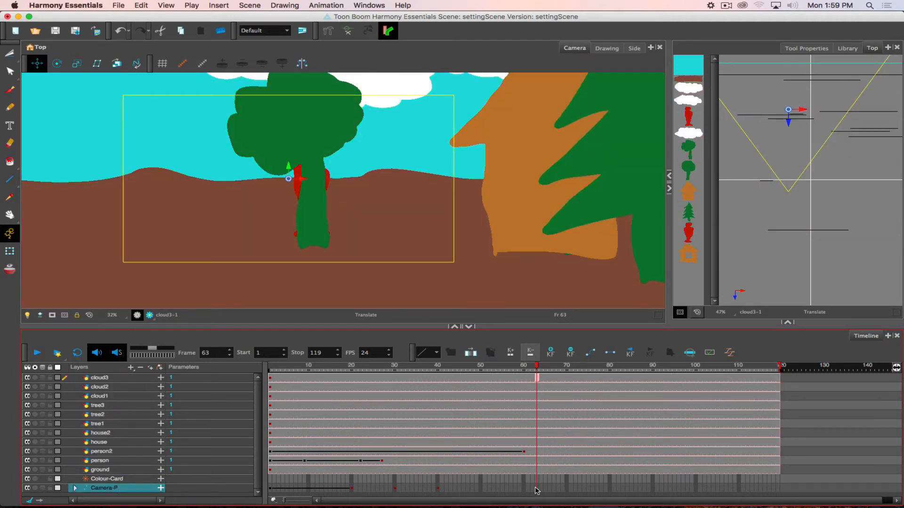
key(F6)
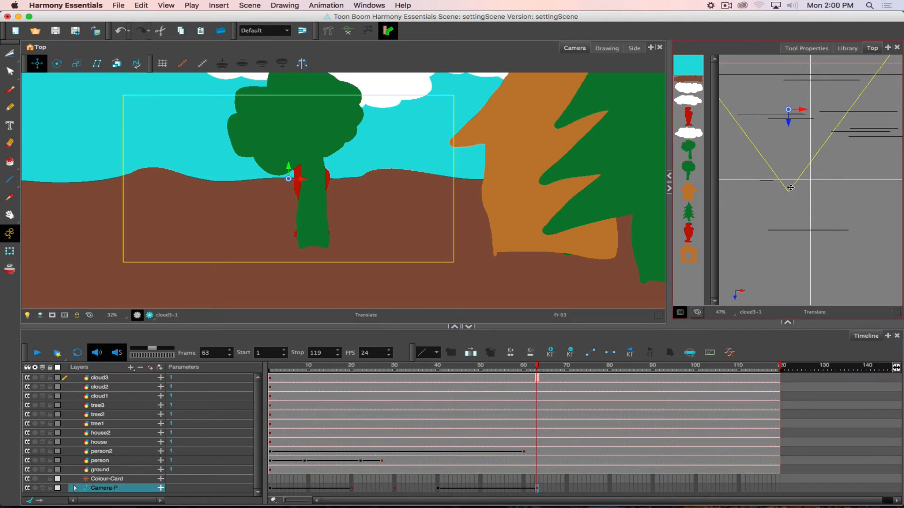
drag(790, 188, 816, 168)
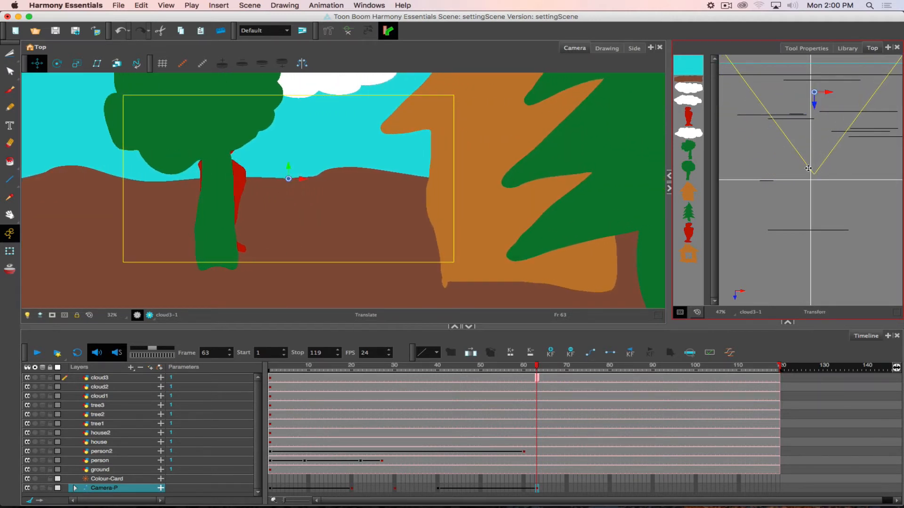
Start a camera shake at frame 65 by rotating the camera peg slightly counter-clockwise.
click(544, 367)
click(541, 364)
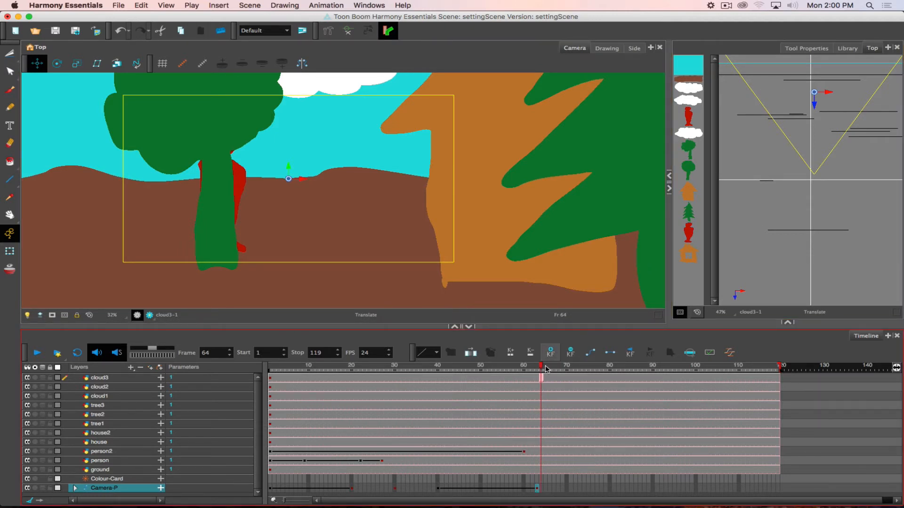
click(544, 366)
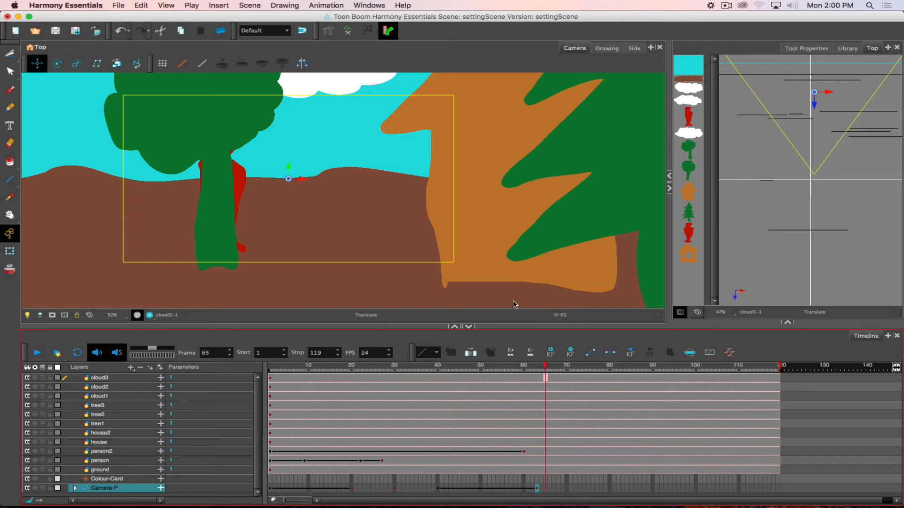
click(57, 63)
drag(390, 190, 390, 180)
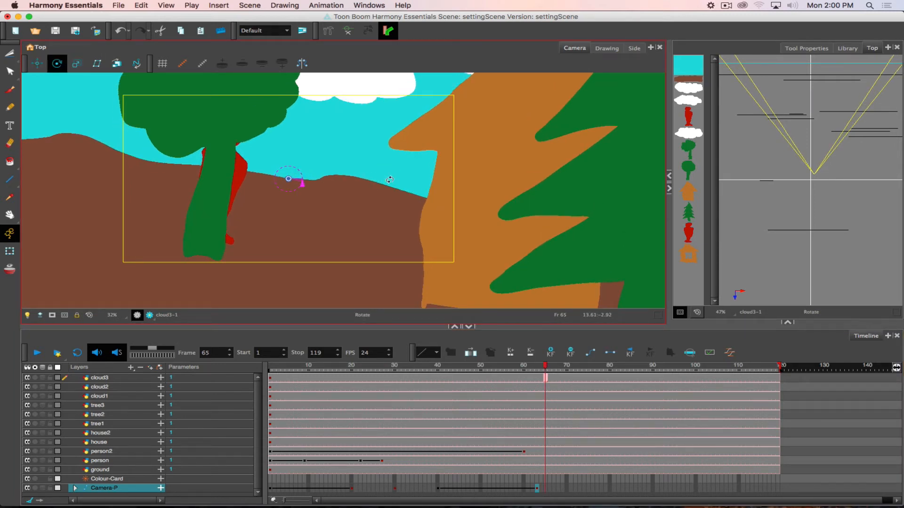
Rotate the camera peg clockwise at frame 68 so the scene tilts the opposite way.
mouse_move(545, 367)
mouse_down()
mouse_move(530, 366)
mouse_move(555, 362)
mouse_up()
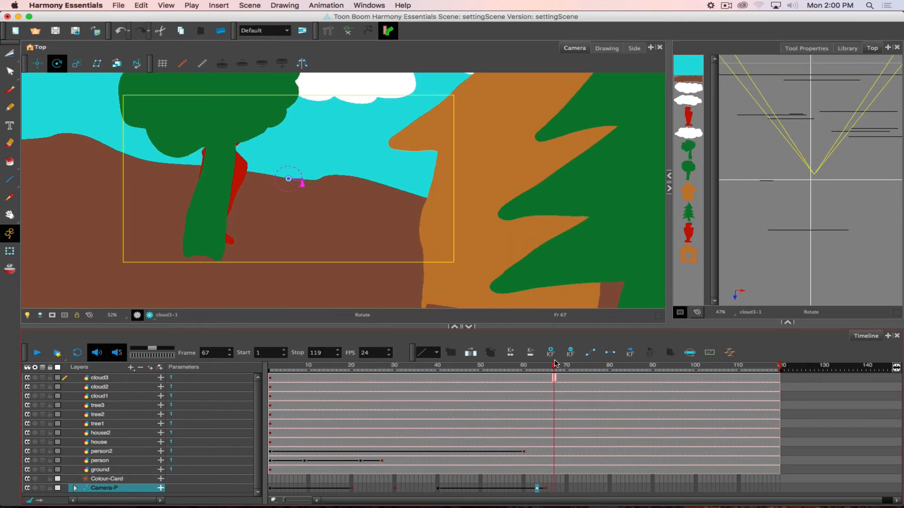
click(558, 362)
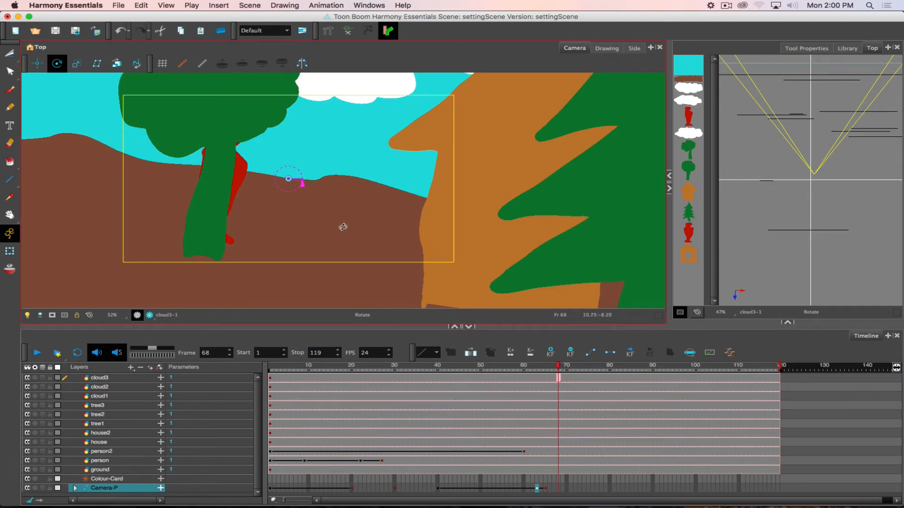
drag(342, 212, 319, 237)
Scrub and play back the camera animation from just before frame 60 to check the shake.
click(551, 367)
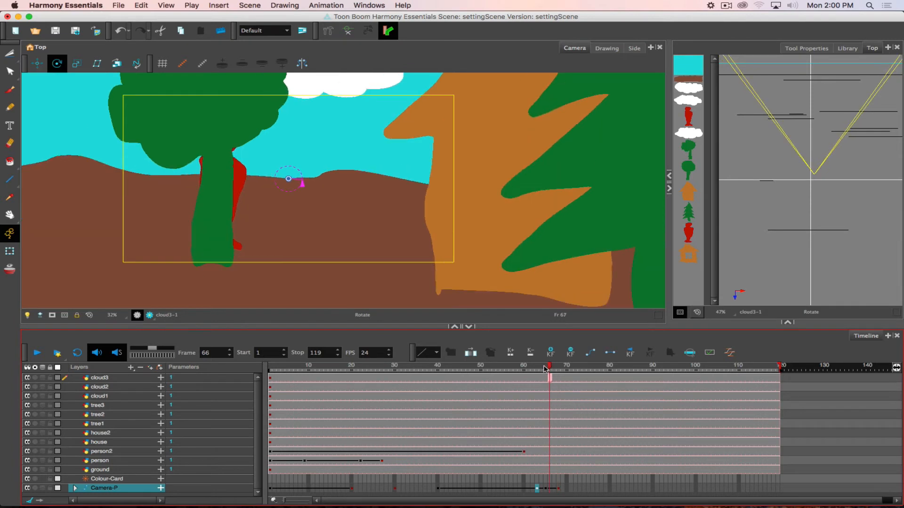
drag(552, 368, 517, 370)
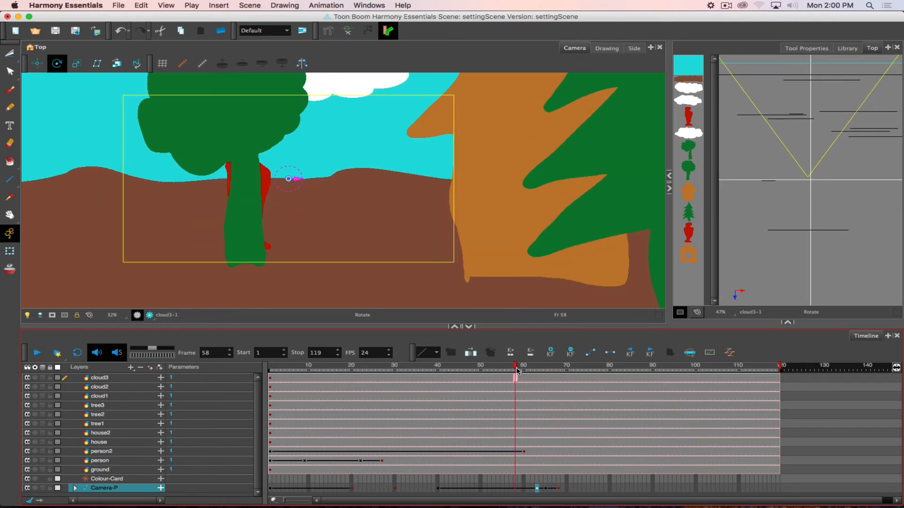
click(37, 353)
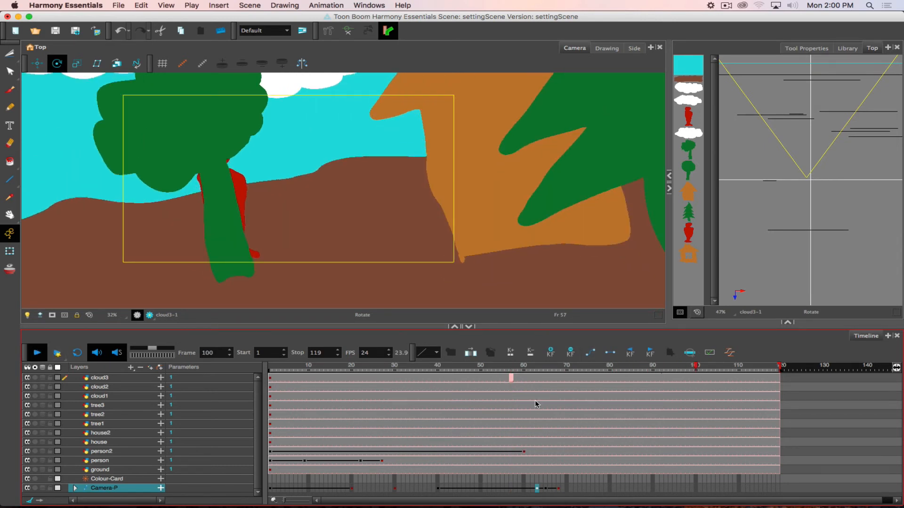
click(554, 366)
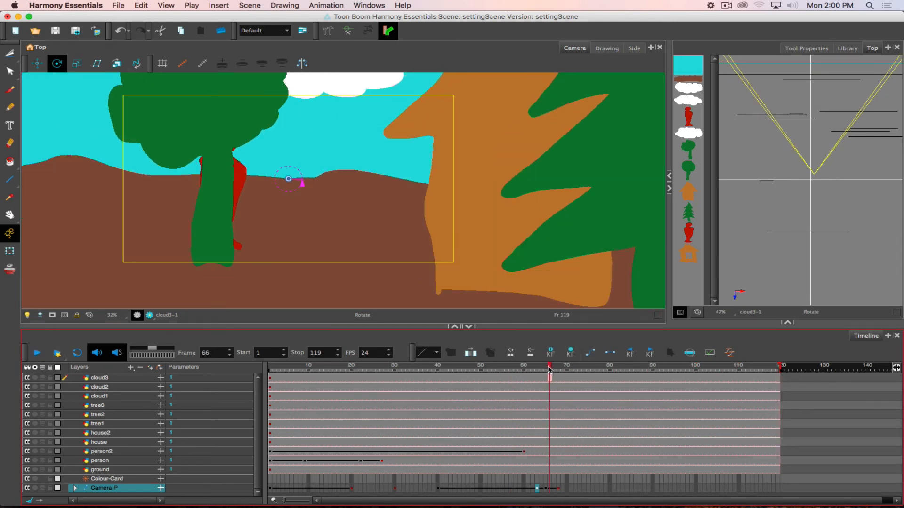
At frame 70, rotate the camera peg counter-clockwise and move it slightly forward.
click(566, 366)
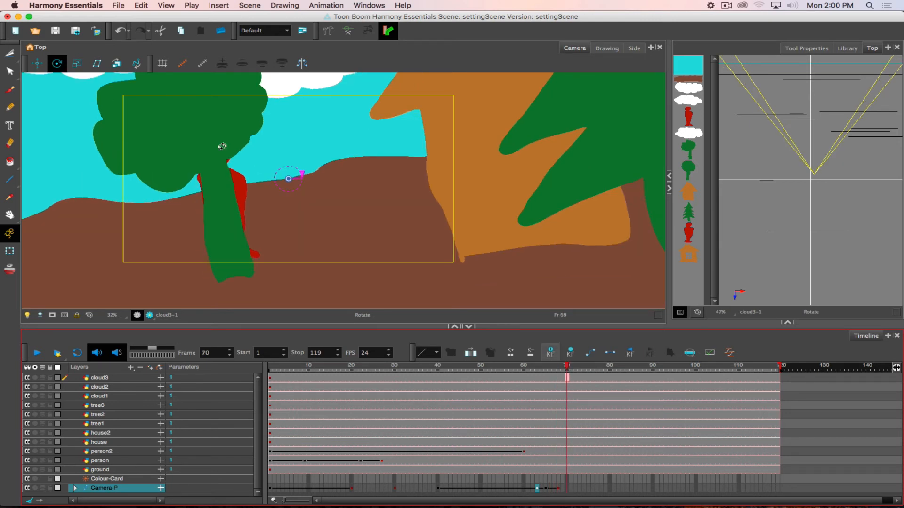
mouse_move(332, 188)
mouse_down()
mouse_move(334, 208)
mouse_move(303, 181)
mouse_move(330, 172)
mouse_up()
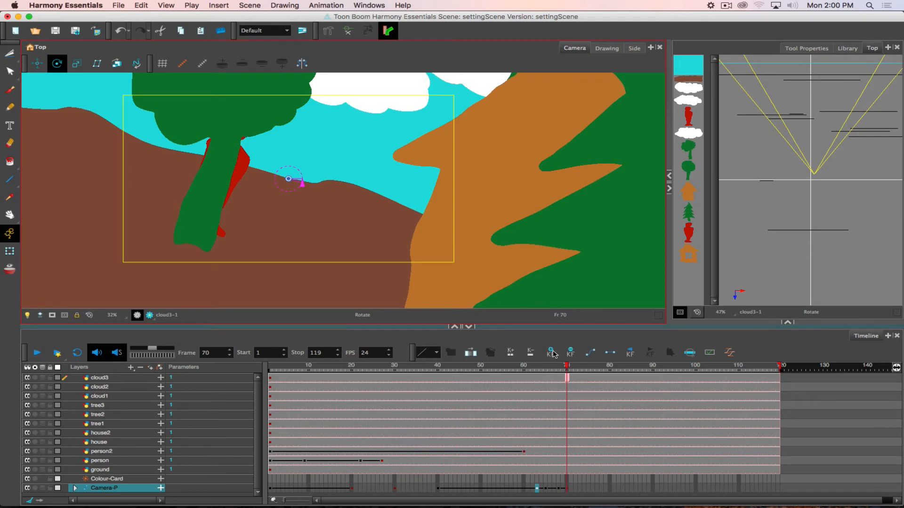
click(817, 198)
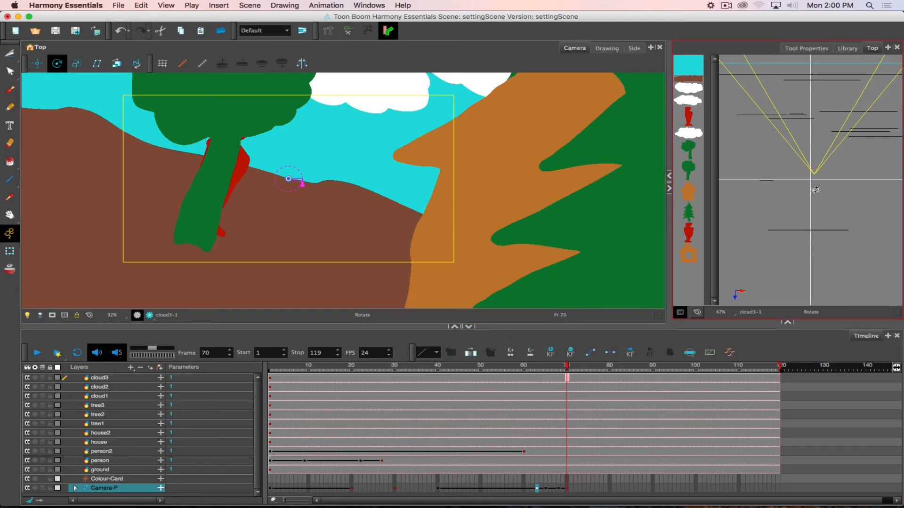
click(37, 63)
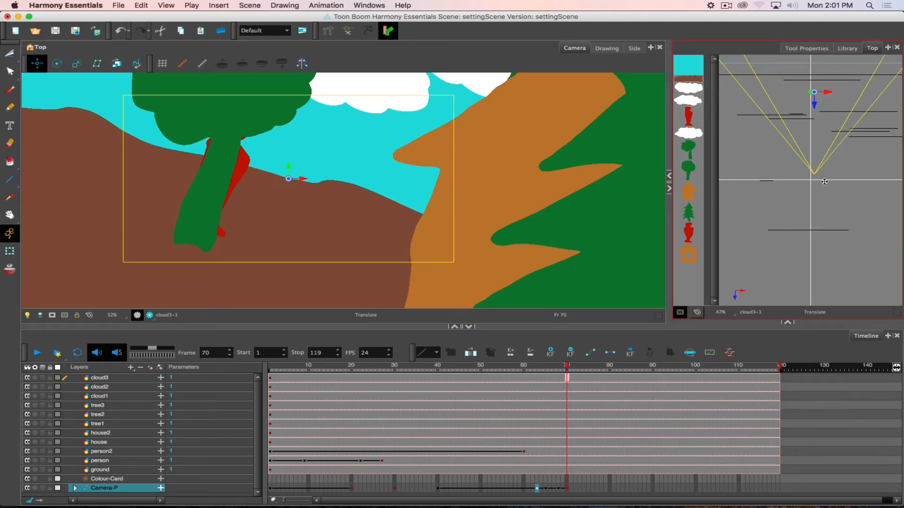
drag(826, 186, 825, 185)
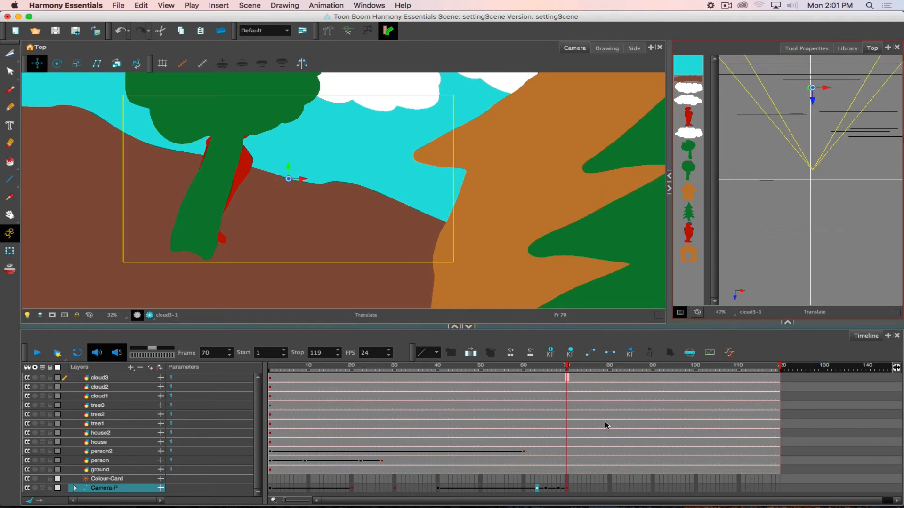
Pull the camera peg slightly back at frame 68 and scrub through to frame 71 to check the shake.
drag(567, 367, 558, 366)
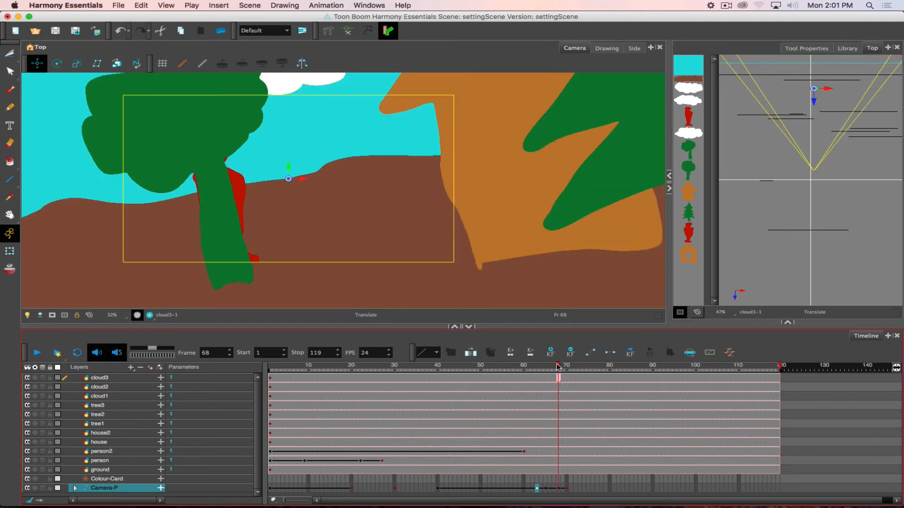
drag(828, 192, 828, 198)
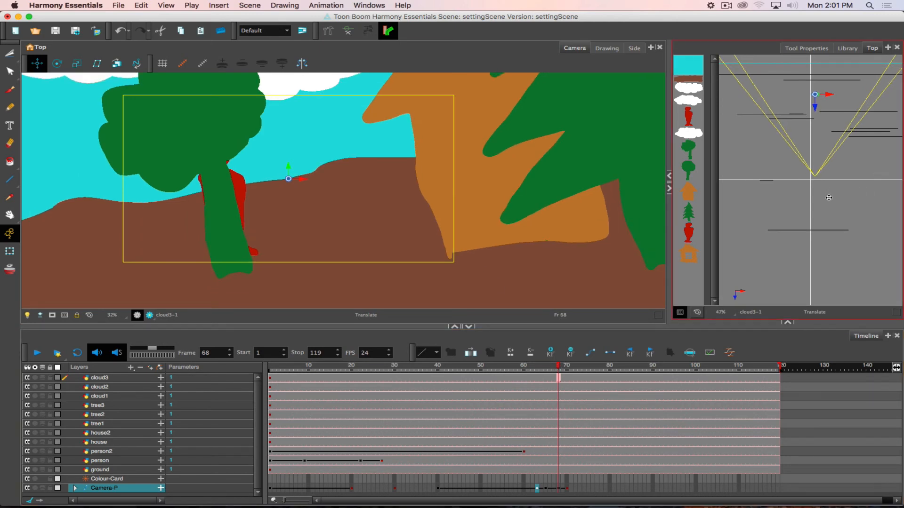
click(553, 366)
drag(553, 366, 573, 358)
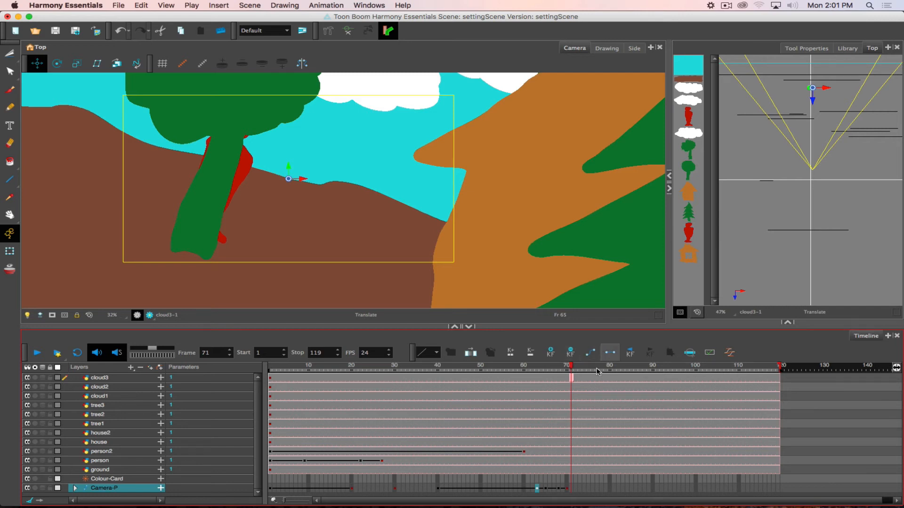
Rotate the camera peg clockwise at frame 72 and make its frame 70 keyframe a stop-motion keyframe.
drag(569, 369, 577, 369)
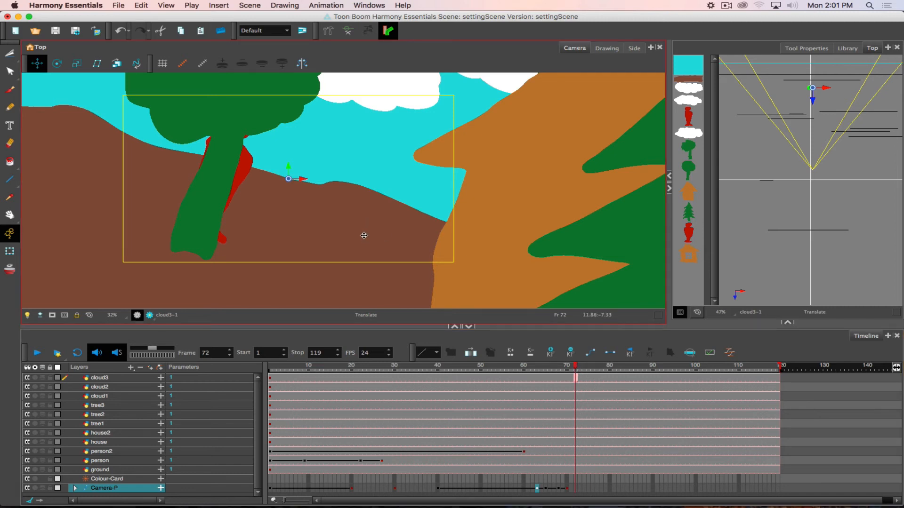
click(57, 64)
drag(383, 216, 350, 259)
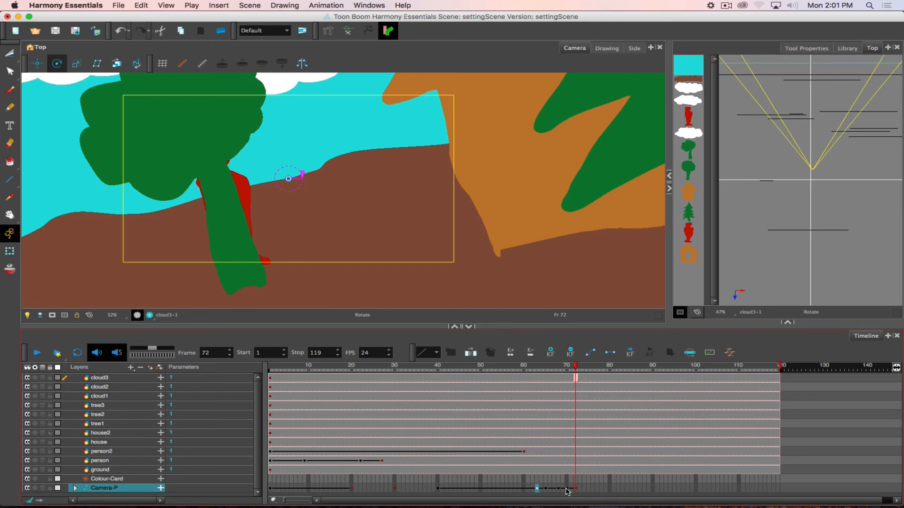
click(567, 488)
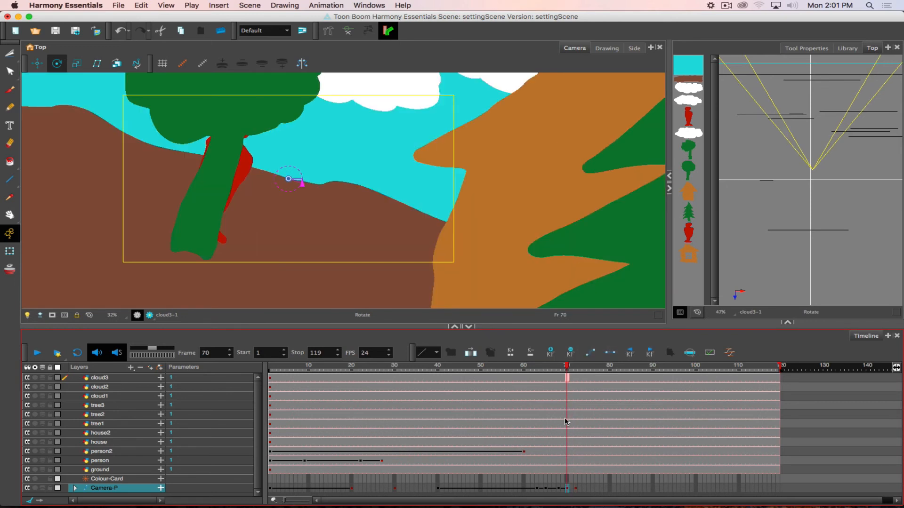
Rotate the camera peg counter-clockwise at frame 74 and make its frame 72 keyframe a stop-motion keyframe.
mouse_move(569, 368)
mouse_down()
mouse_move(579, 367)
mouse_move(558, 366)
mouse_move(598, 367)
mouse_move(584, 368)
mouse_up()
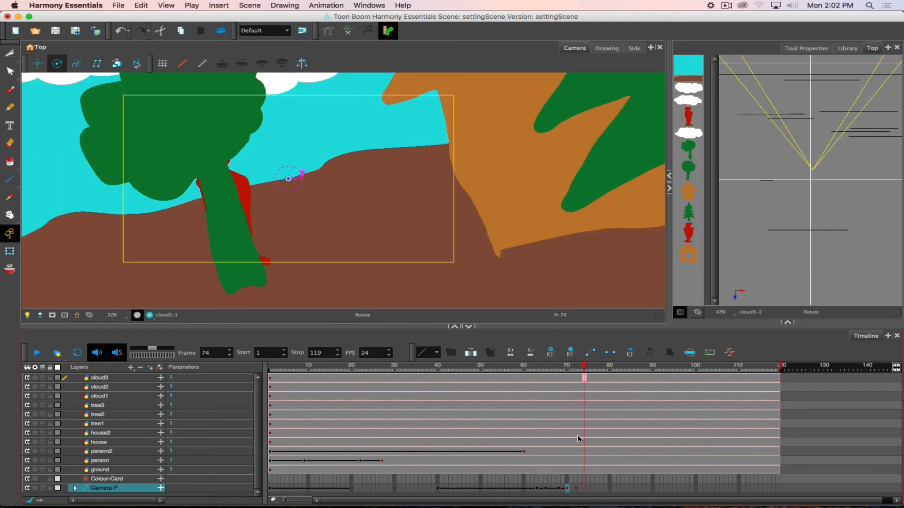
drag(397, 197, 394, 153)
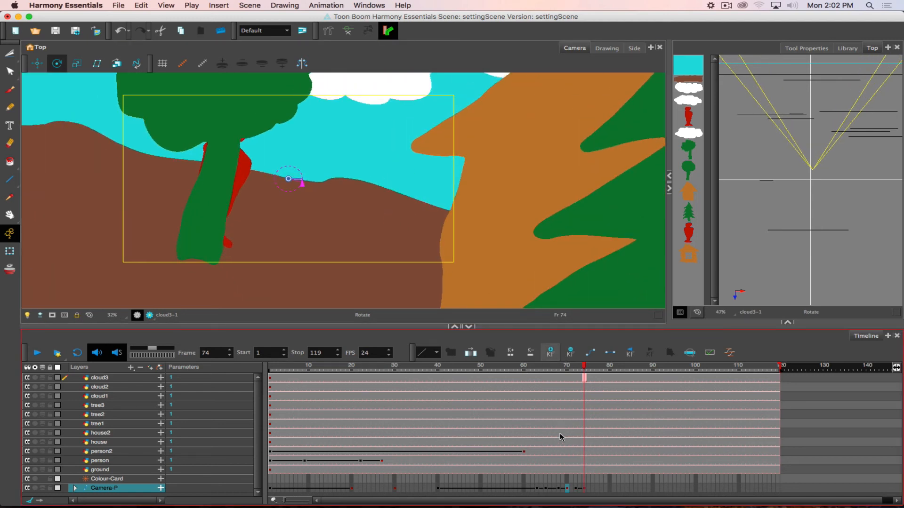
click(575, 490)
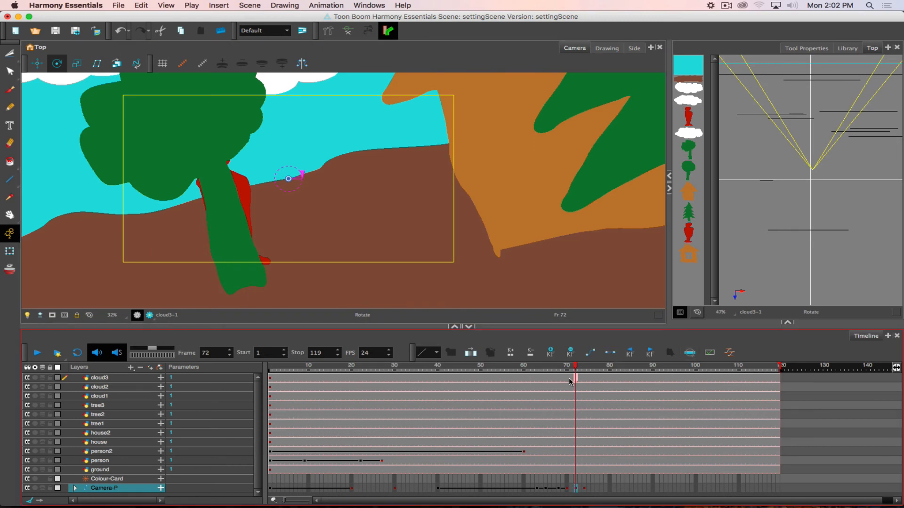
Rotate the camera peg clockwise to almost level at frame 77, and scrub back to frame 57.
drag(568, 365, 596, 365)
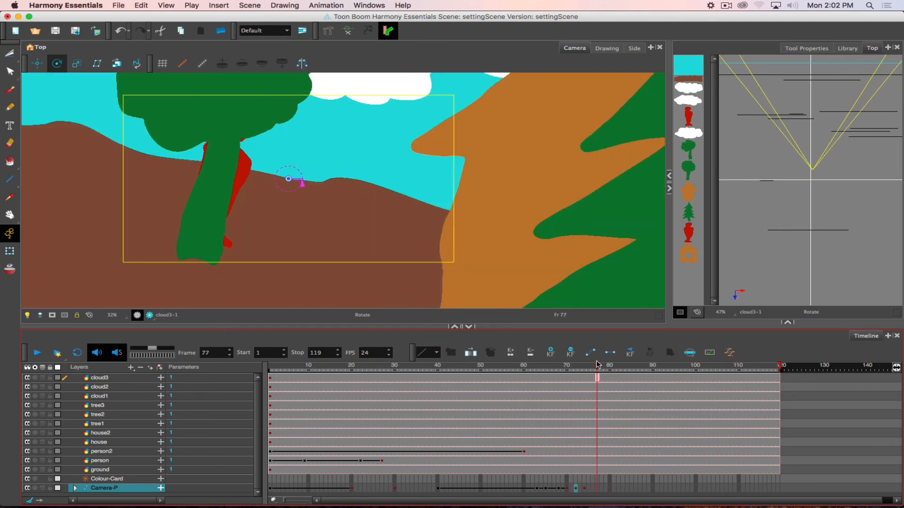
drag(414, 225, 405, 244)
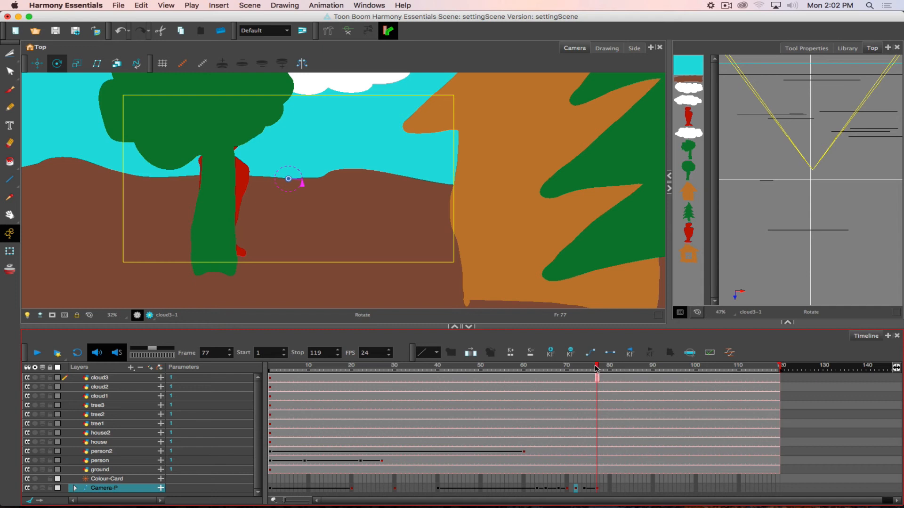
drag(596, 368, 510, 366)
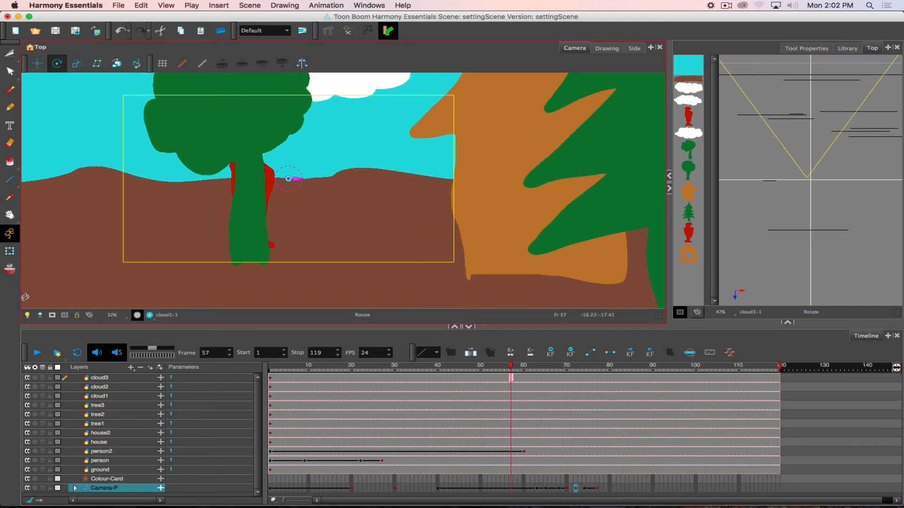
Play back the camera shake from frame 57, and add a keyframe to the person layer at frame 78.
click(37, 353)
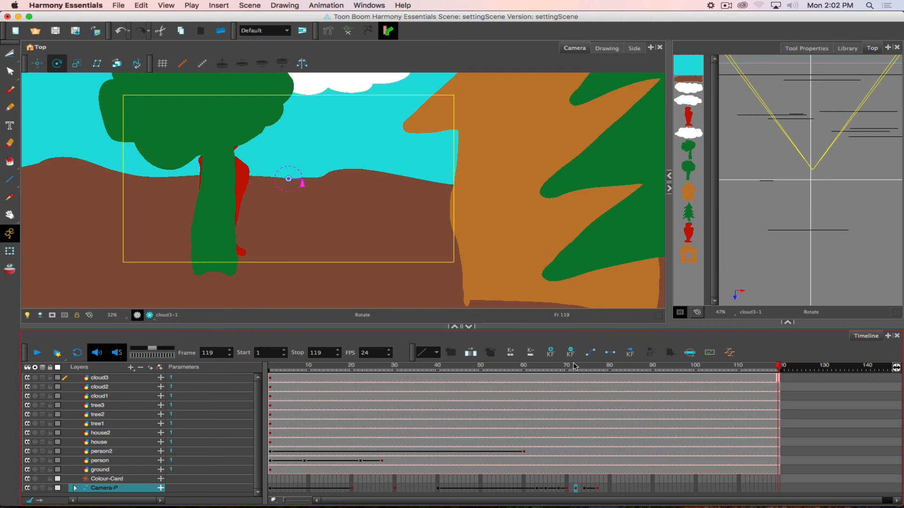
drag(598, 367, 601, 369)
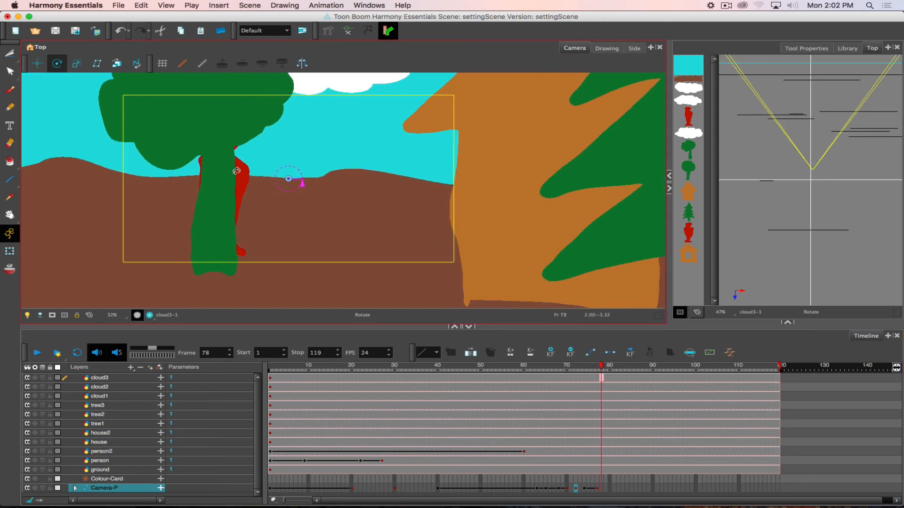
click(688, 120)
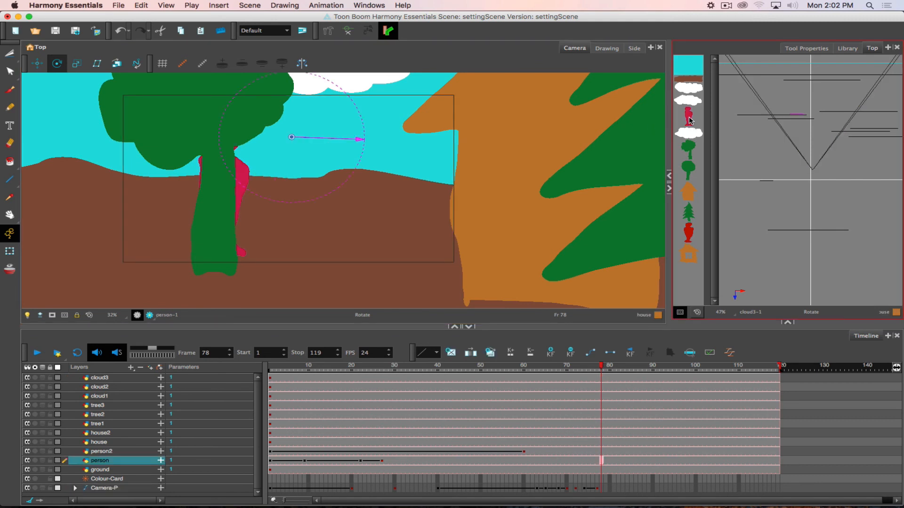
key(alt+2)
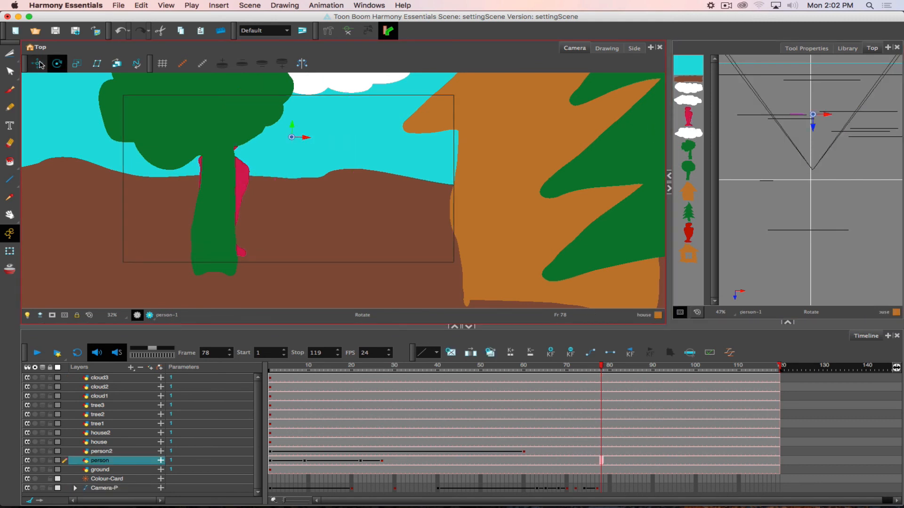
click(601, 460)
key(F6)
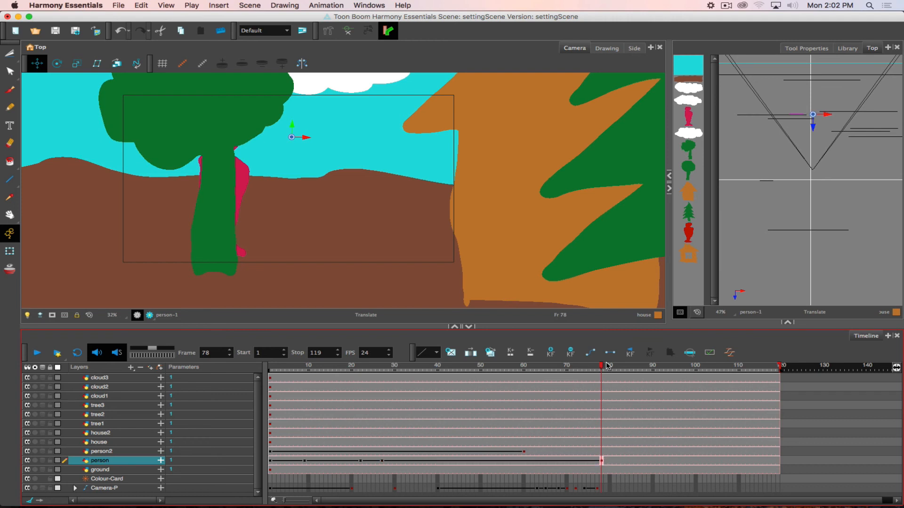
At frame 84, rotate the person behind the tree clockwise about a pivot at its feet until it lies on the ground.
click(635, 370)
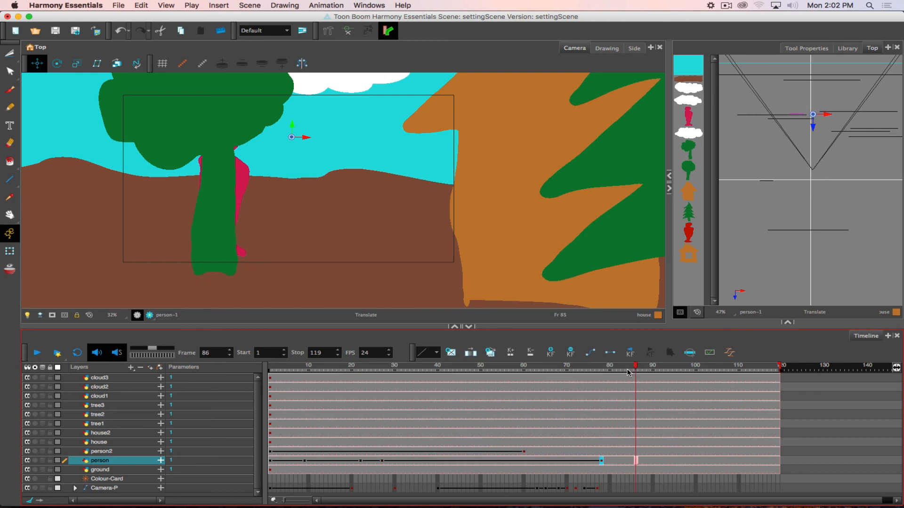
click(627, 370)
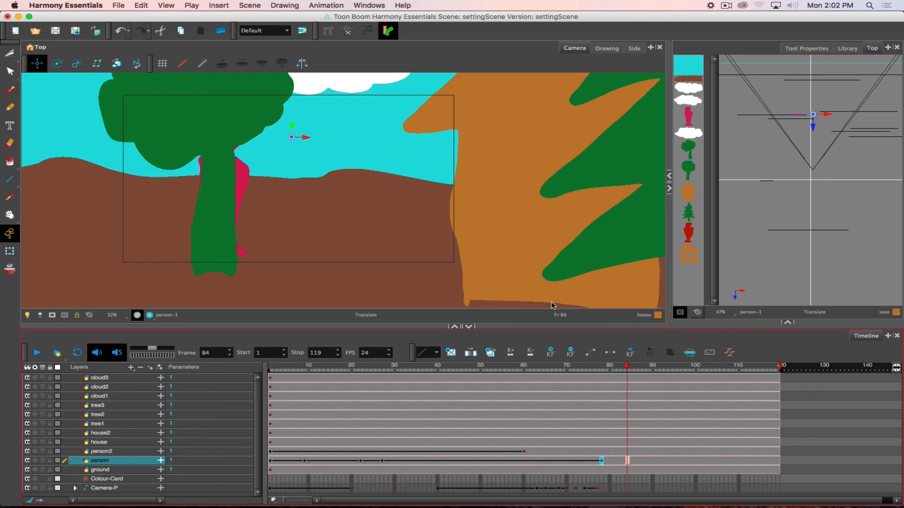
click(58, 64)
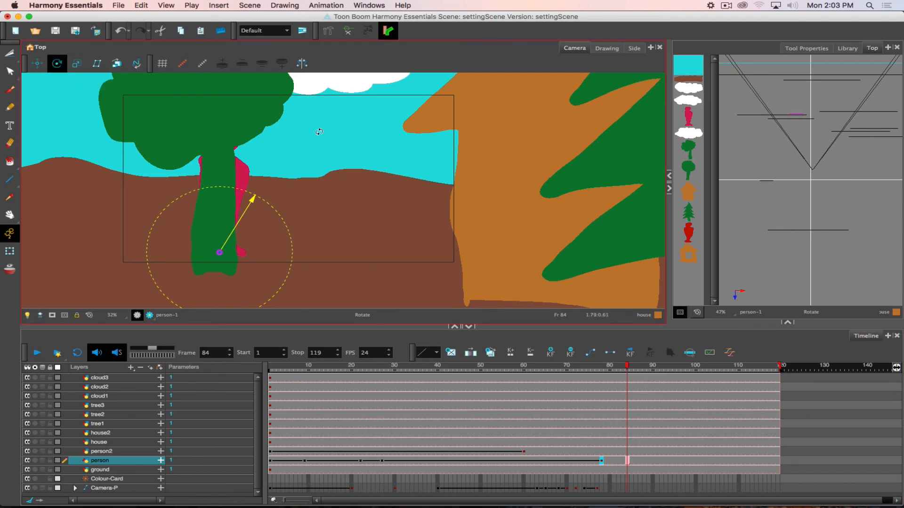
drag(368, 160, 291, 264)
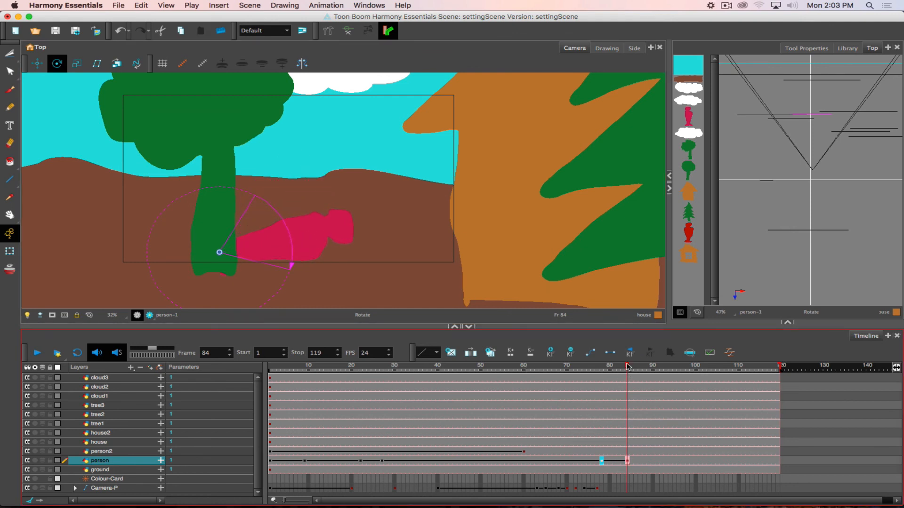
Rotate the fallen person slightly counter-clockwise at frame 85 to start a small bounce.
mouse_move(628, 366)
mouse_down()
mouse_move(569, 367)
mouse_move(667, 369)
mouse_move(636, 369)
mouse_up()
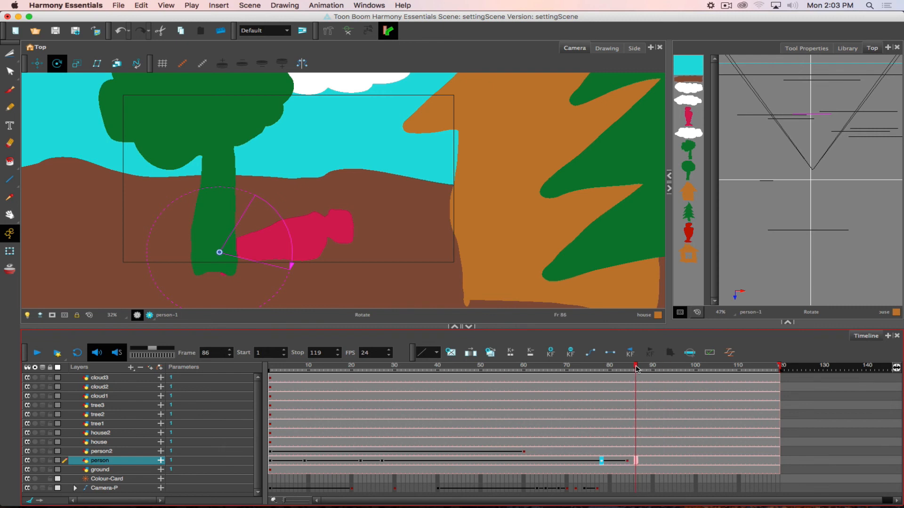
drag(633, 370, 631, 370)
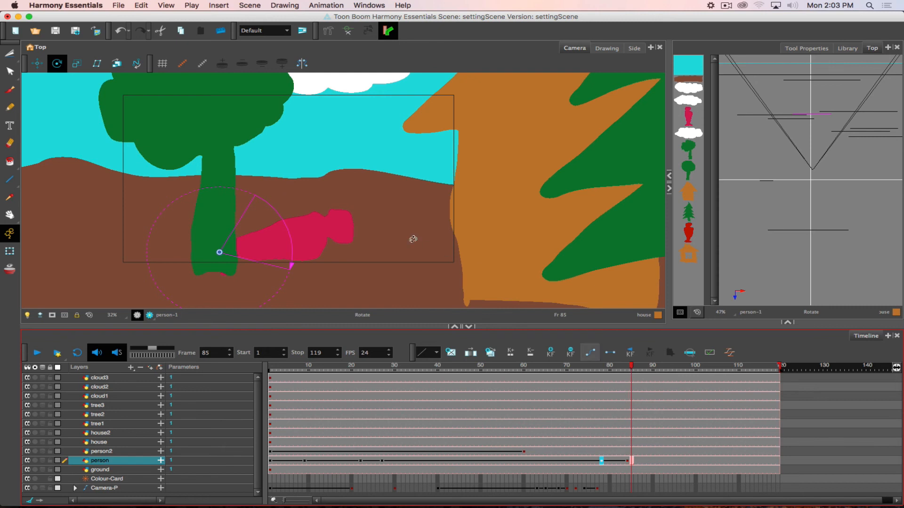
drag(356, 236, 348, 226)
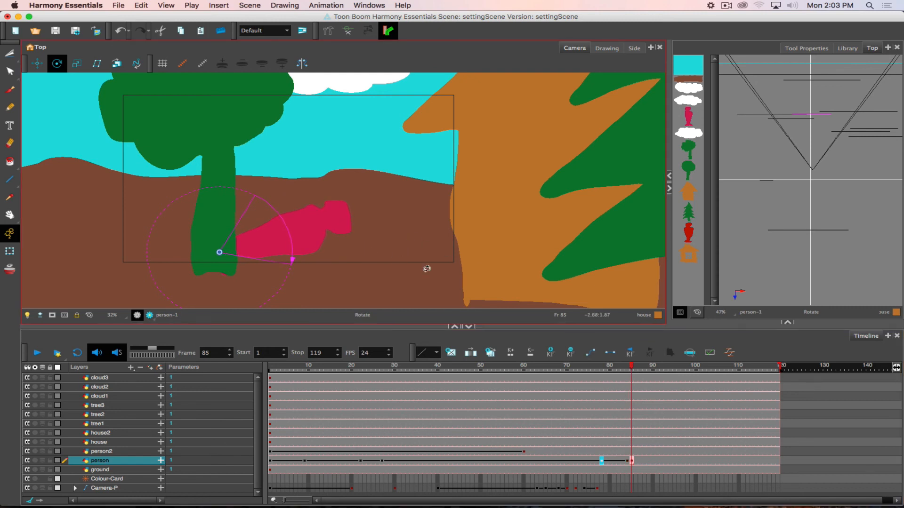
Rotate the fallen person slightly clockwise at frame 86, and play back the animation from frame 45.
click(633, 368)
drag(637, 367, 631, 366)
click(639, 367)
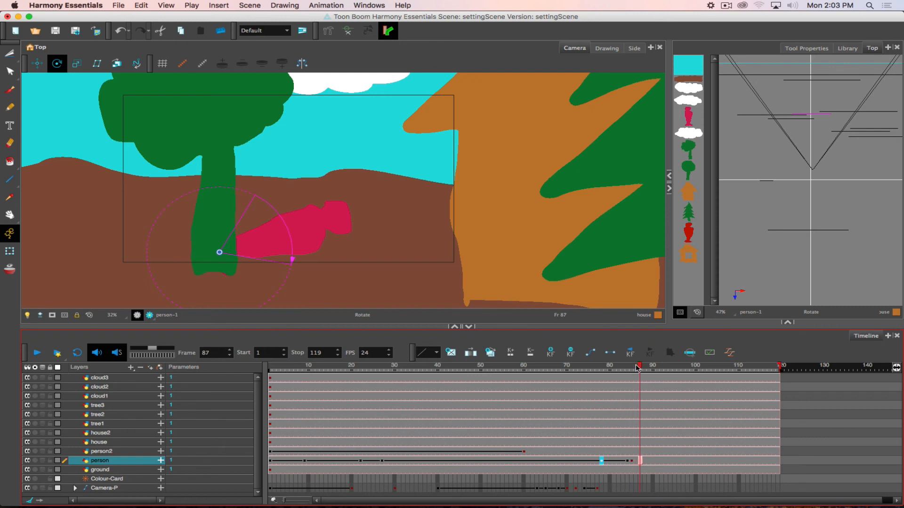
click(636, 369)
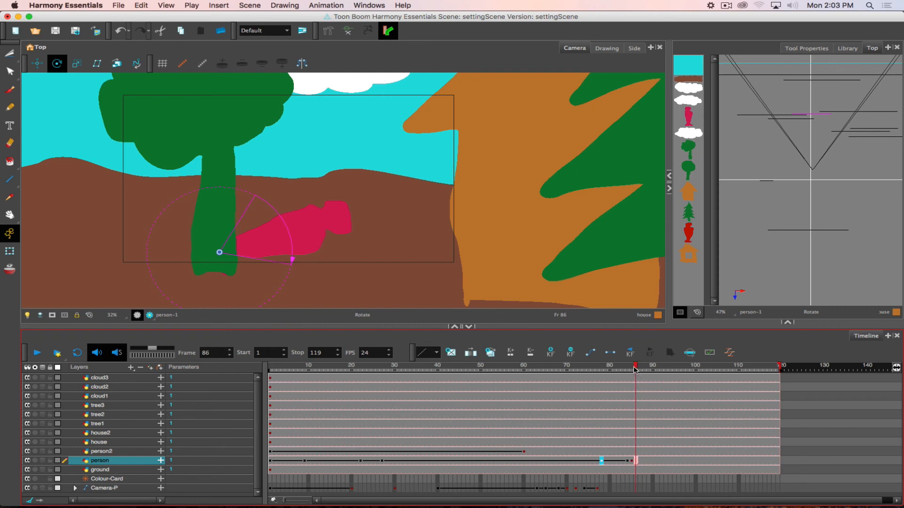
drag(371, 244, 374, 246)
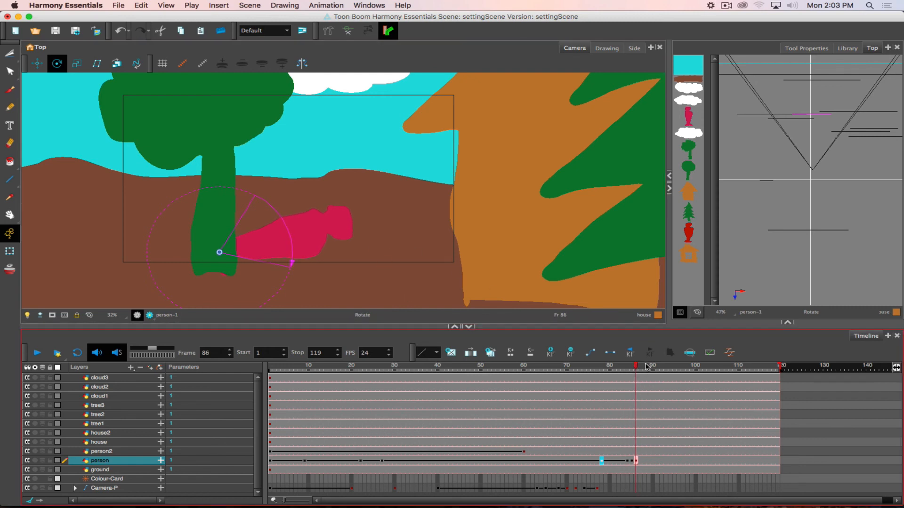
drag(636, 367, 462, 362)
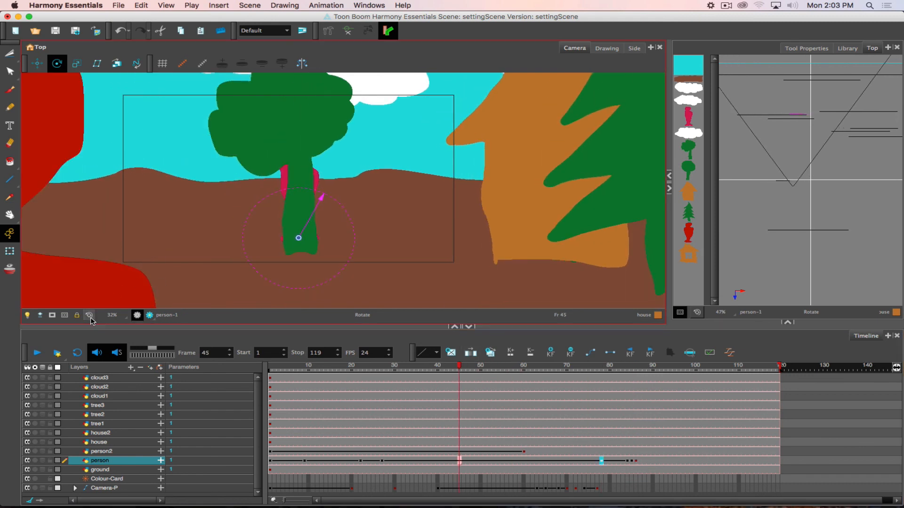
click(37, 352)
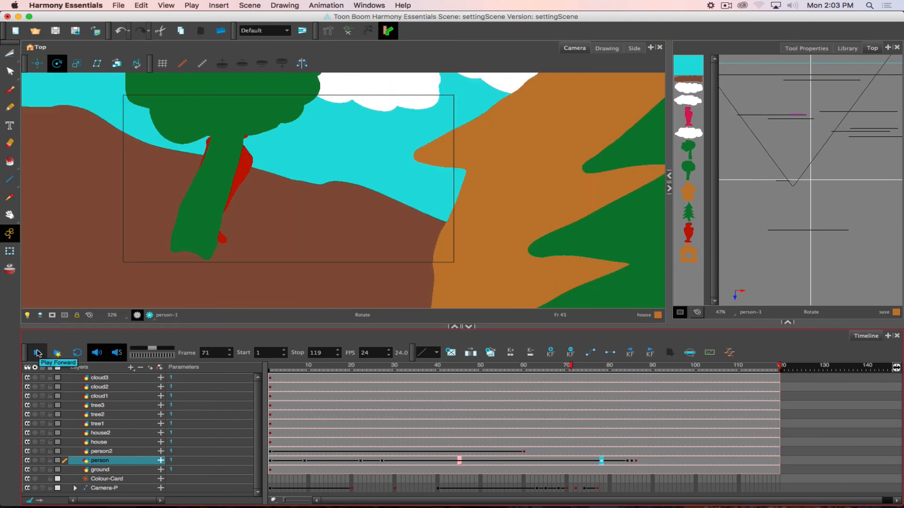